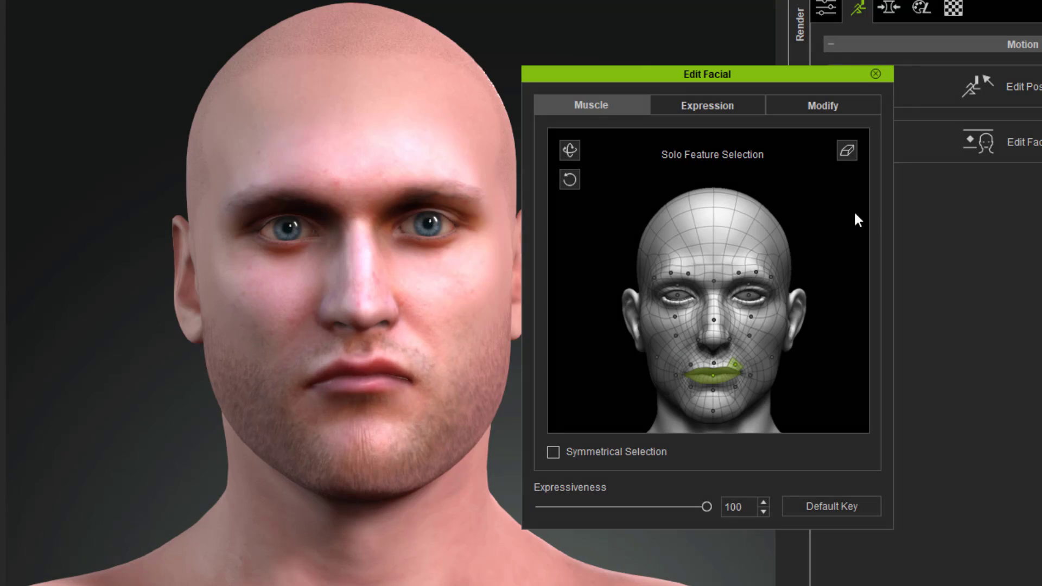
{"action": "mouse_move", "coordinate": [856, 217]}
{"action": "left_mouse_down"}
{"action": "mouse_move", "coordinate": [798, 372]}
{"action": "mouse_move", "coordinate": [938, 570]}
{"action": "mouse_move", "coordinate": [890, 585]}
{"action": "mouse_move", "coordinate": [863, 585]}
{"action": "mouse_move", "coordinate": [820, 132]}
{"action": "mouse_move", "coordinate": [833, 109]}
{"action": "left_mouse_up"}
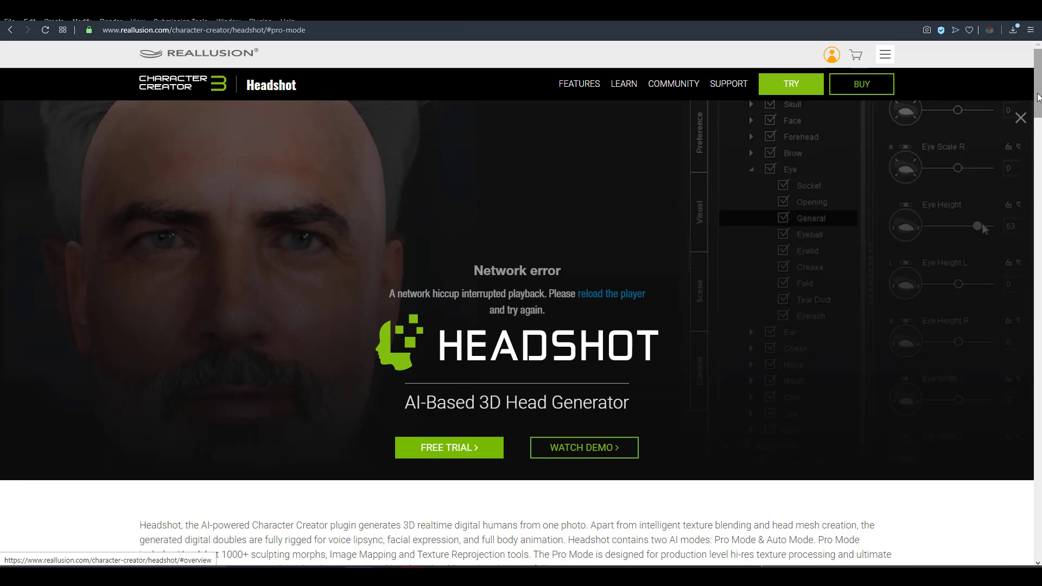
{"action": "left_click_drag", "start_coordinate": [1038, 97], "coordinate": [1040, 238]}
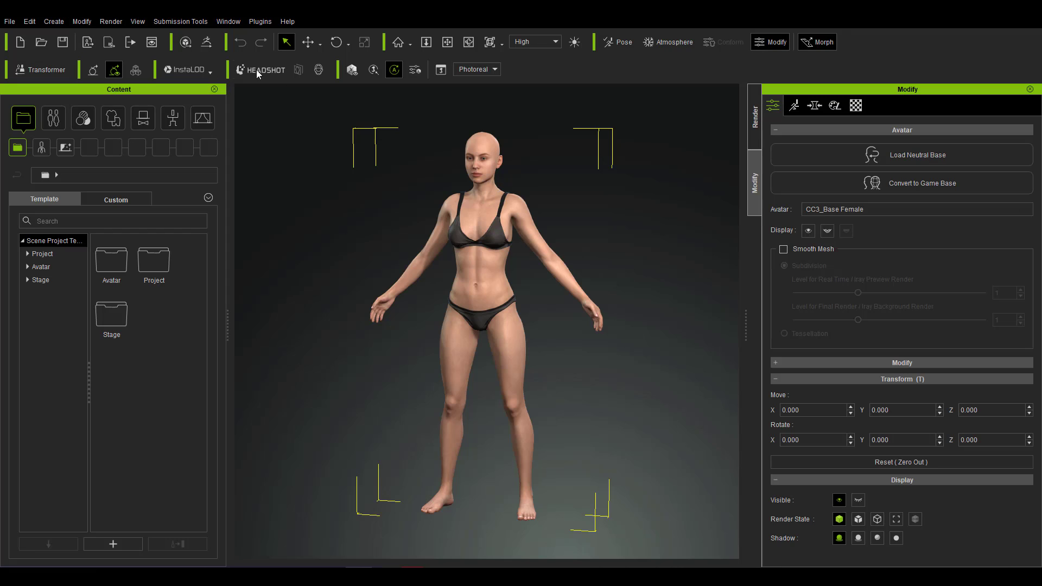
Step: Open the Headshot plugin and close the Content library to give it the full height
{"action": "left_click", "coordinate": [258, 22]}
{"action": "left_click", "coordinate": [257, 24]}
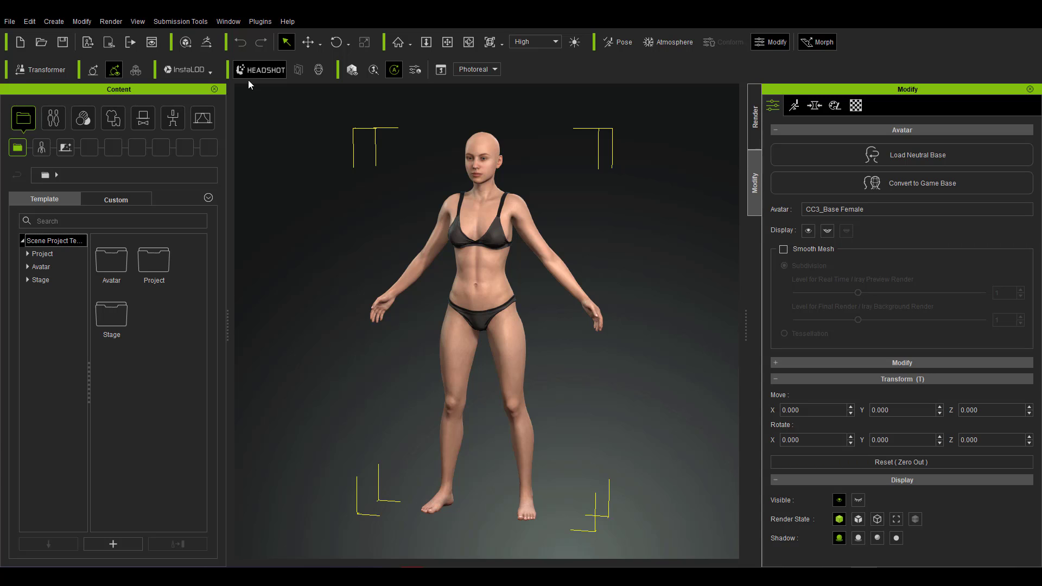
{"action": "left_click", "coordinate": [262, 24]}
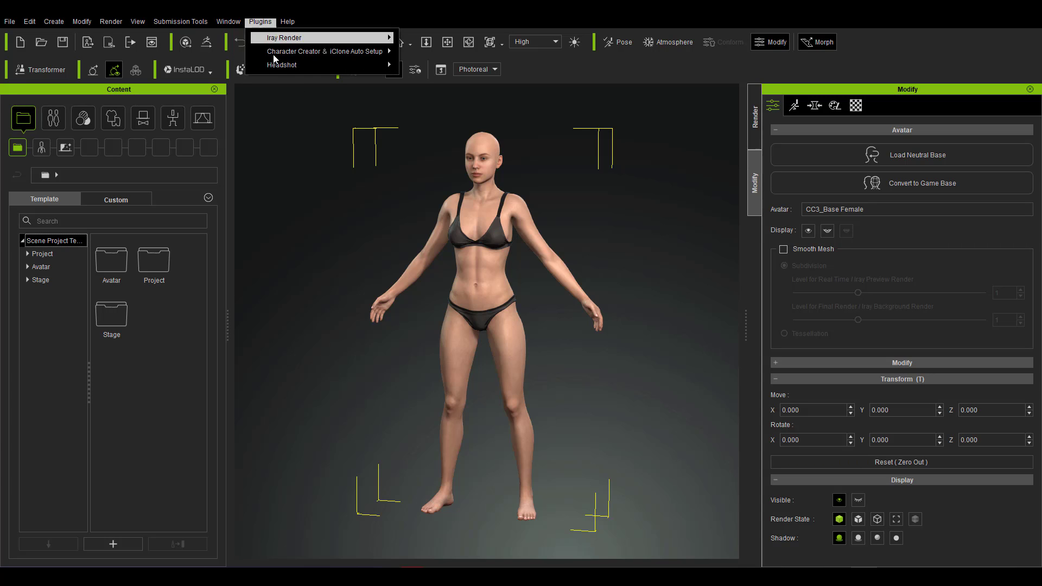
{"action": "mouse_move", "coordinate": [279, 66]}
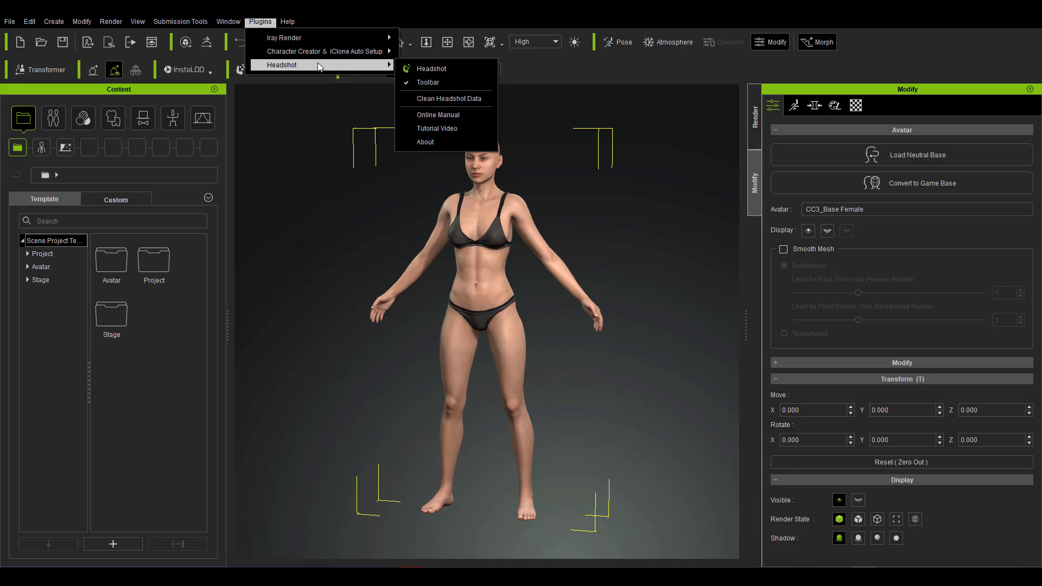
{"action": "left_click", "coordinate": [435, 68]}
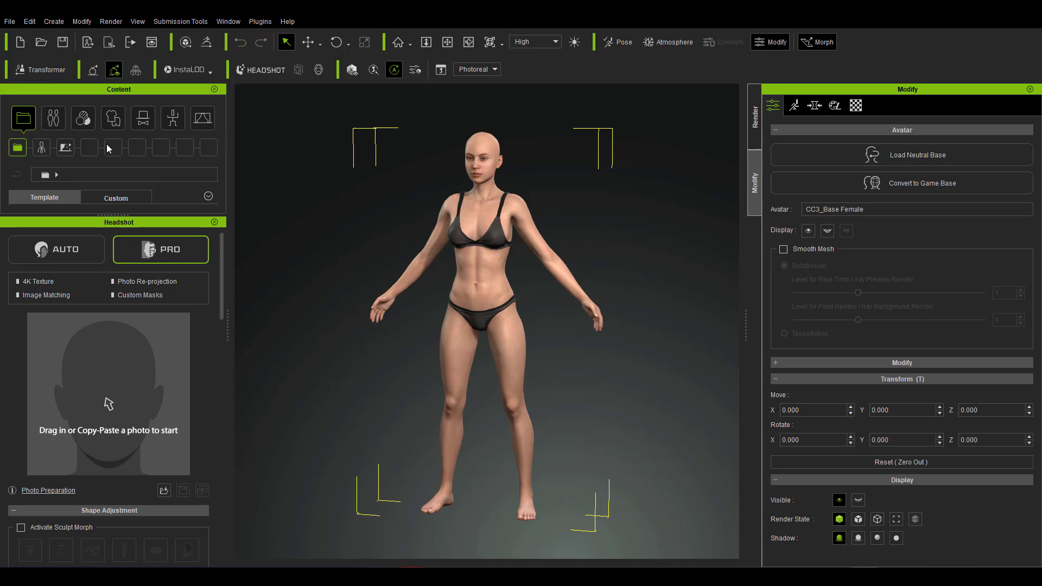
{"action": "left_click", "coordinate": [215, 90]}
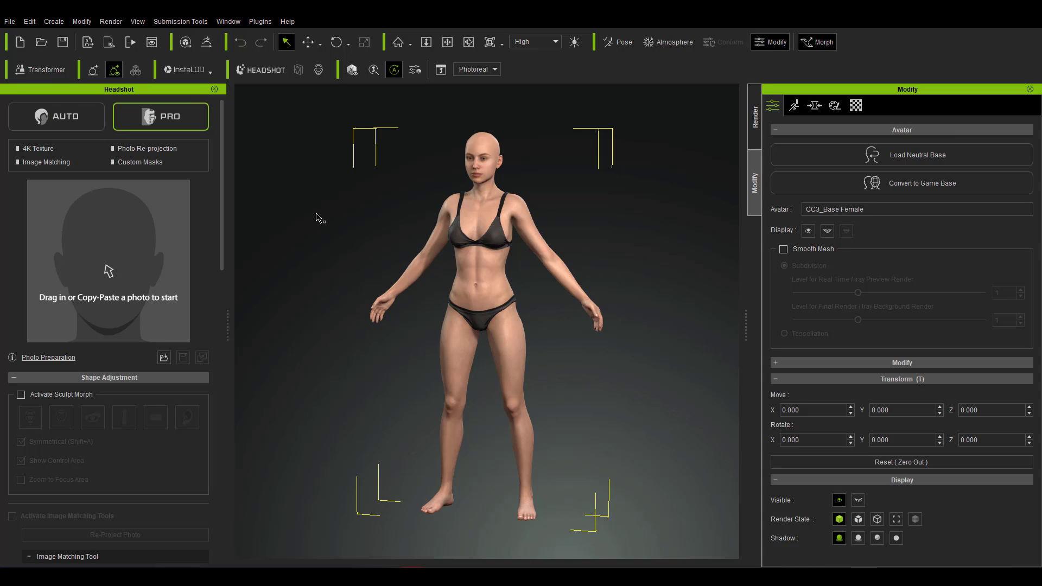
Step: Generate a Headshot character in Auto mode from the man's portrait photo, using the Male body type and Beard and Scalp skin type
{"action": "left_click", "coordinate": [69, 122]}
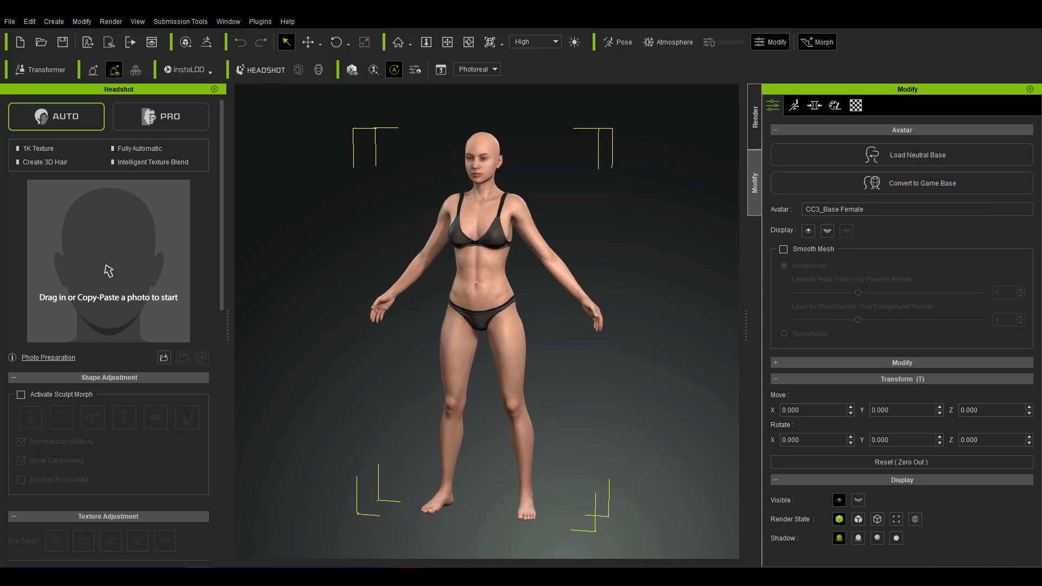
{"action": "mouse_move", "coordinate": [108, 270]}
{"action": "left_mouse_down"}
{"action": "mouse_move", "coordinate": [123, 216]}
{"action": "mouse_move", "coordinate": [238, 255]}
{"action": "mouse_move", "coordinate": [125, 296]}
{"action": "mouse_move", "coordinate": [132, 251]}
{"action": "mouse_move", "coordinate": [98, 285]}
{"action": "mouse_move", "coordinate": [103, 277]}
{"action": "left_mouse_up"}
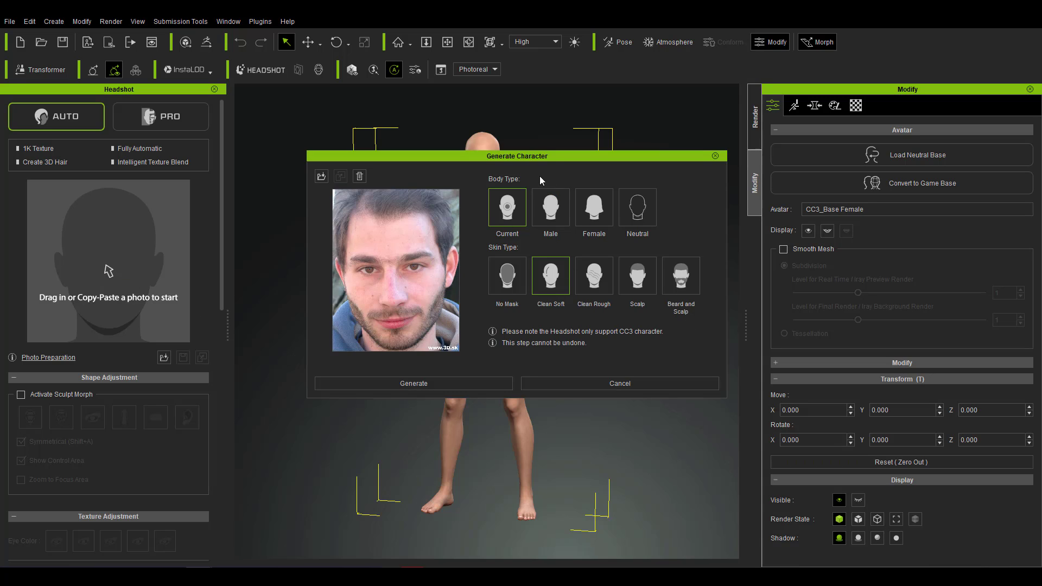
{"action": "left_click", "coordinate": [552, 213]}
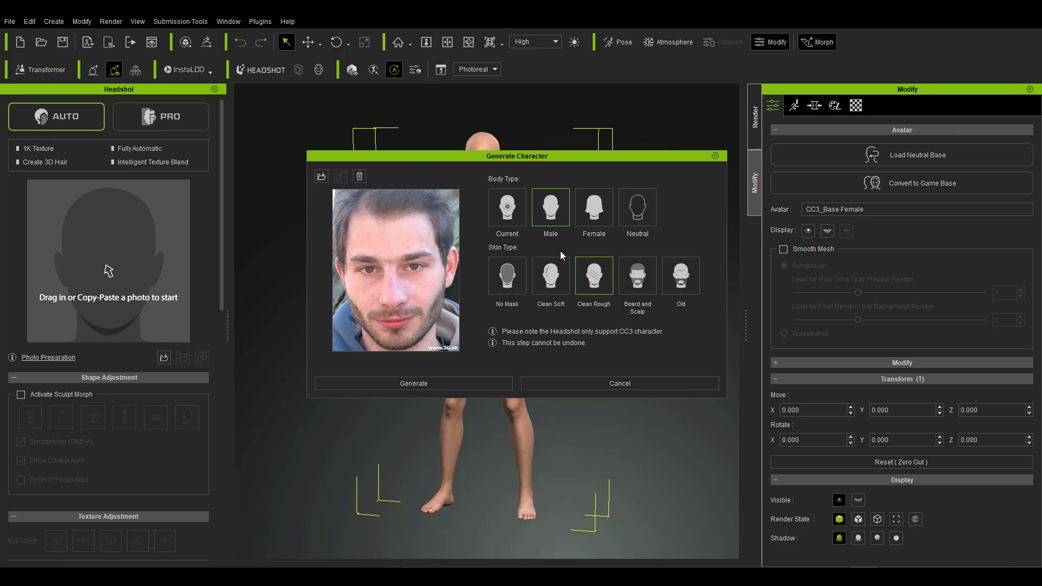
{"action": "left_click", "coordinate": [639, 282]}
{"action": "left_click", "coordinate": [455, 380]}
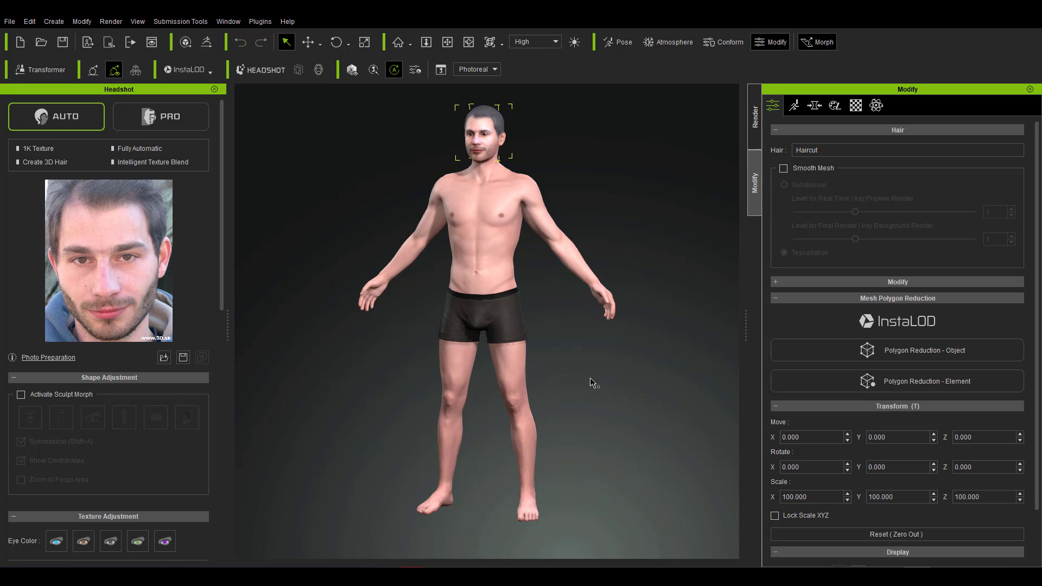
Step: Examine the generated character's head up close from the front
{"action": "mouse_move", "coordinate": [553, 366]}
{"action": "right_mouse_down"}
{"action": "mouse_move", "coordinate": [678, 363]}
{"action": "mouse_move", "coordinate": [603, 373]}
{"action": "mouse_move", "coordinate": [567, 356]}
{"action": "right_mouse_up"}
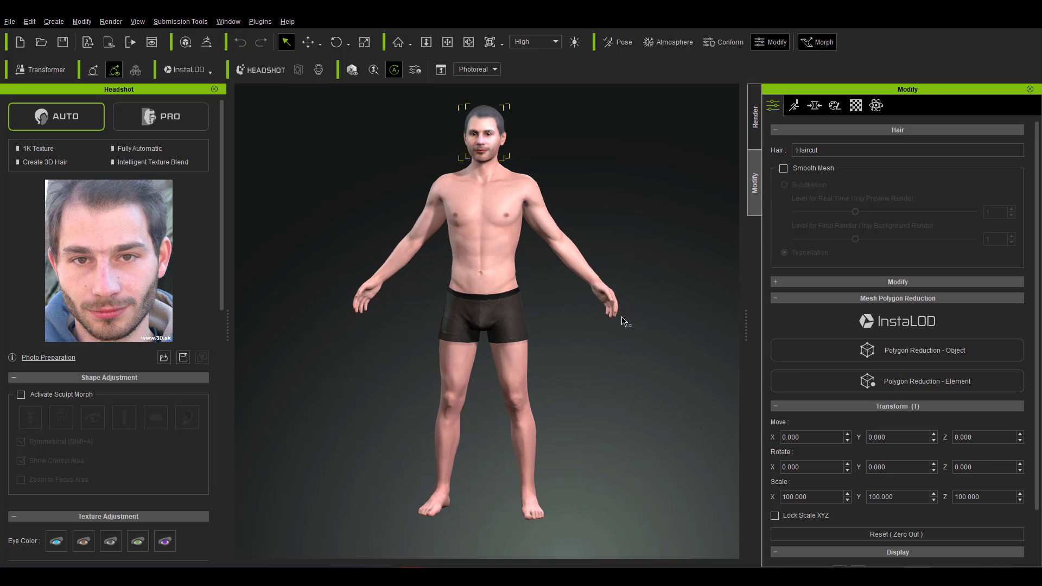
{"action": "middle_click_drag", "start_coordinate": [614, 172], "coordinate": [603, 263]}
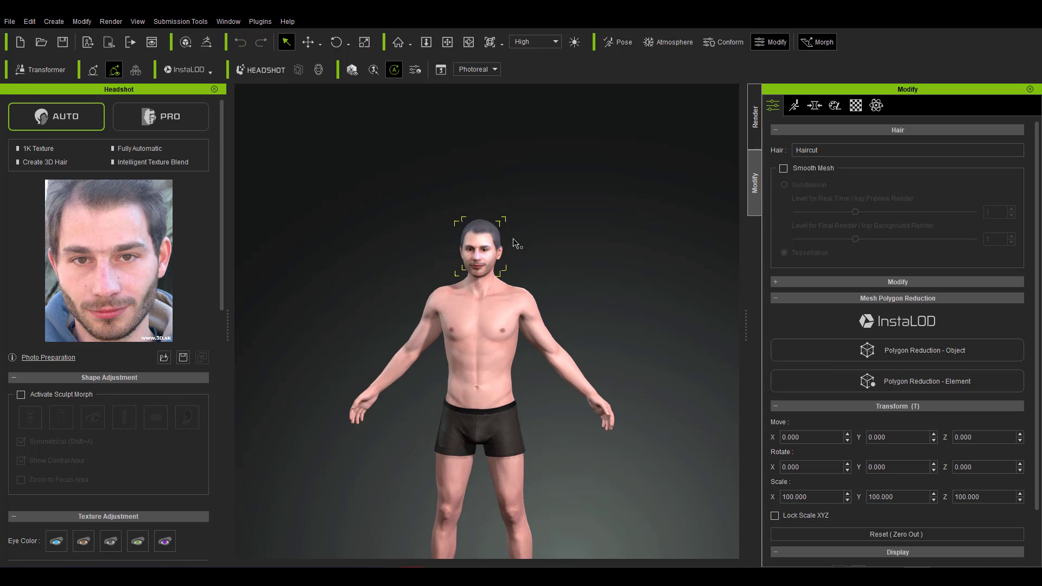
{"action": "scroll", "coordinate": [478, 225], "scroll_direction": "up", "scroll_amount": 5}
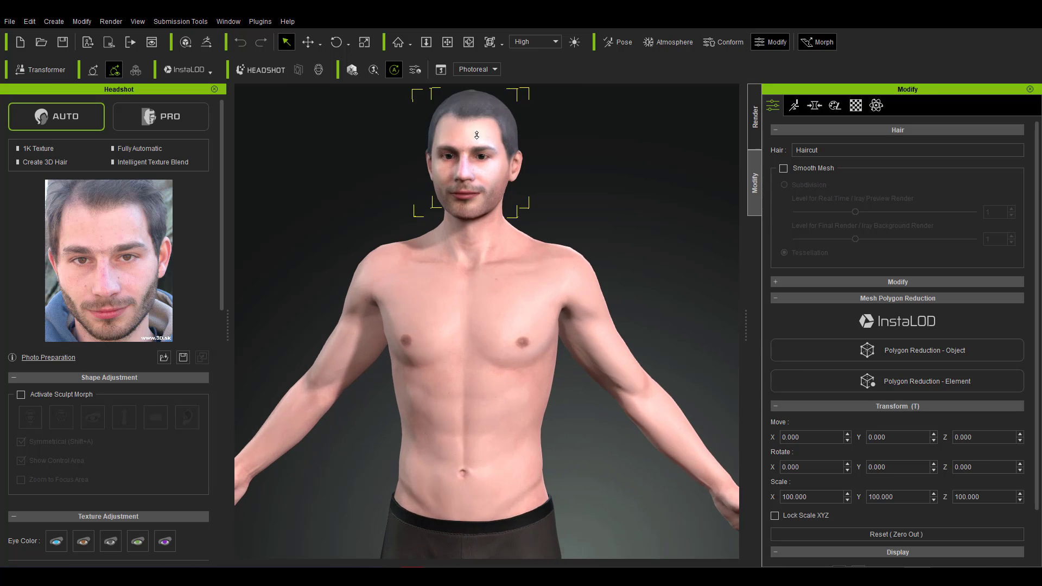
{"action": "scroll", "coordinate": [658, 163], "scroll_direction": "up", "scroll_amount": 2}
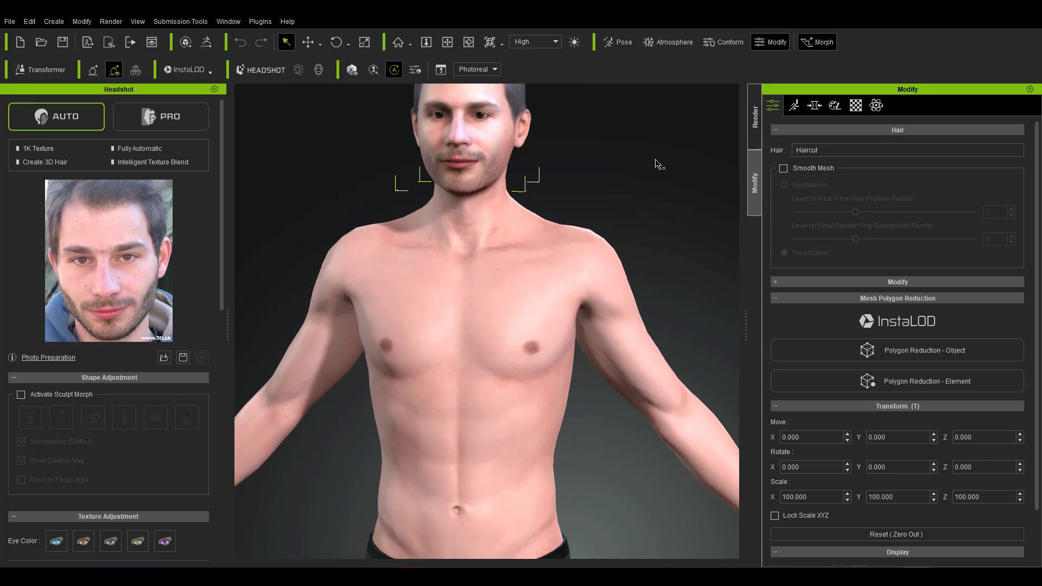
{"action": "middle_click_drag", "start_coordinate": [658, 163], "coordinate": [630, 314]}
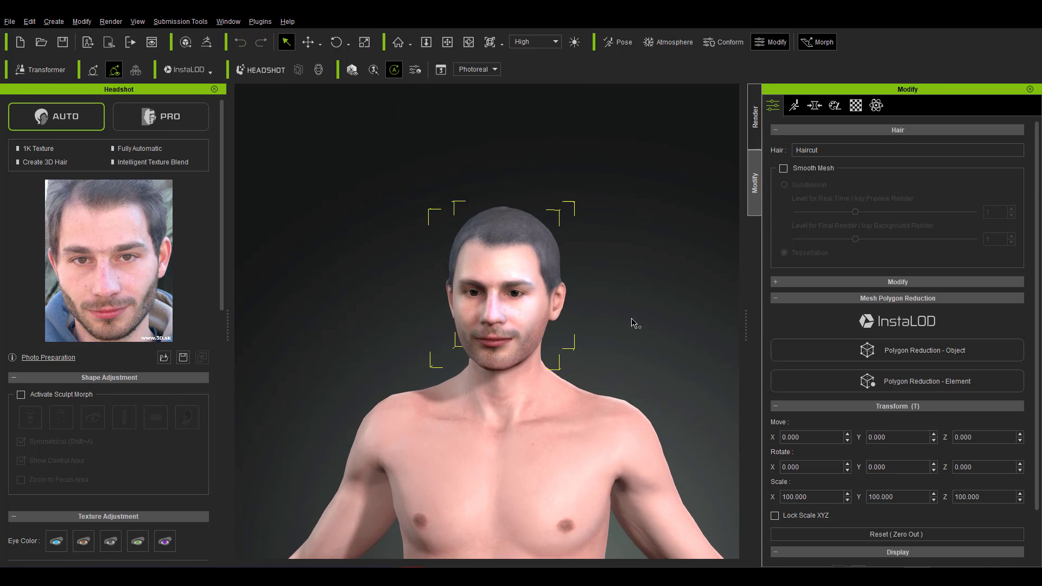
{"action": "scroll", "coordinate": [629, 317], "scroll_direction": "up", "scroll_amount": 3}
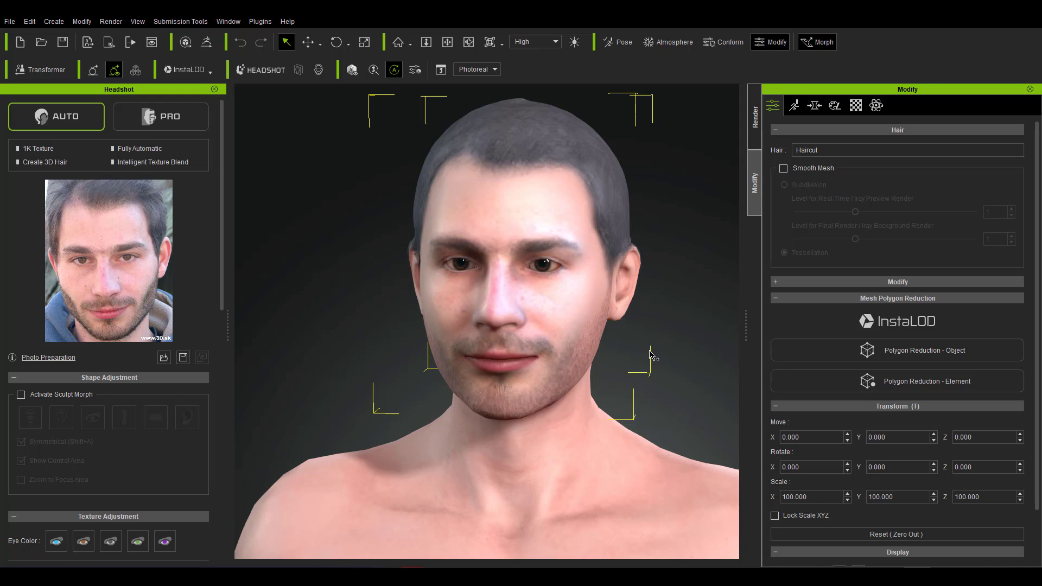
{"action": "middle_click_drag", "start_coordinate": [686, 310], "coordinate": [666, 292]}
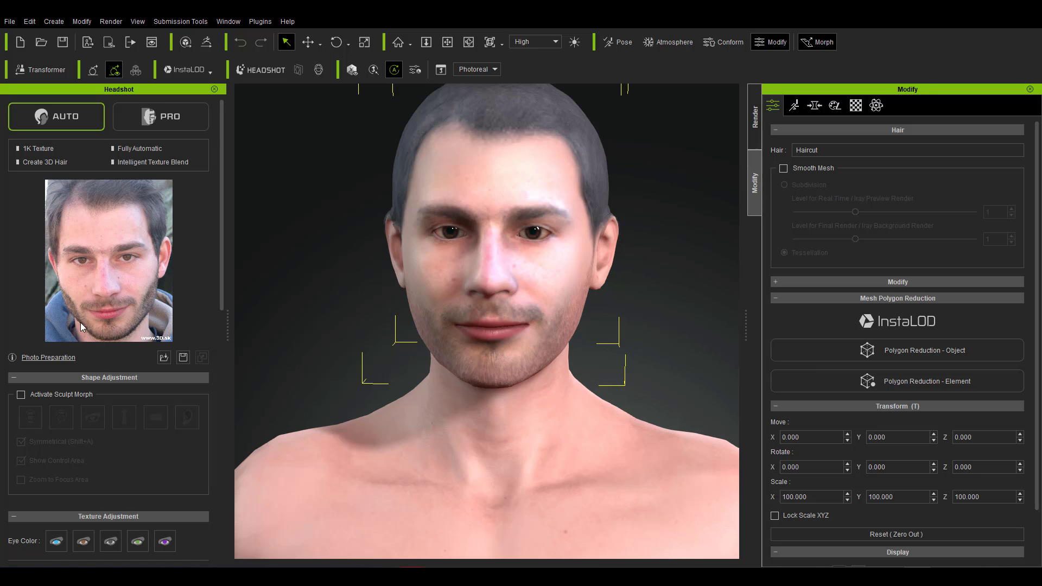
Step: Activate Sculpt Morph with the detailed face regions and narrow the lower face, with Cheek Outer Width at -100 and Chin Width at -46
{"action": "scroll", "coordinate": [84, 382], "scroll_direction": "down", "scroll_amount": 1}
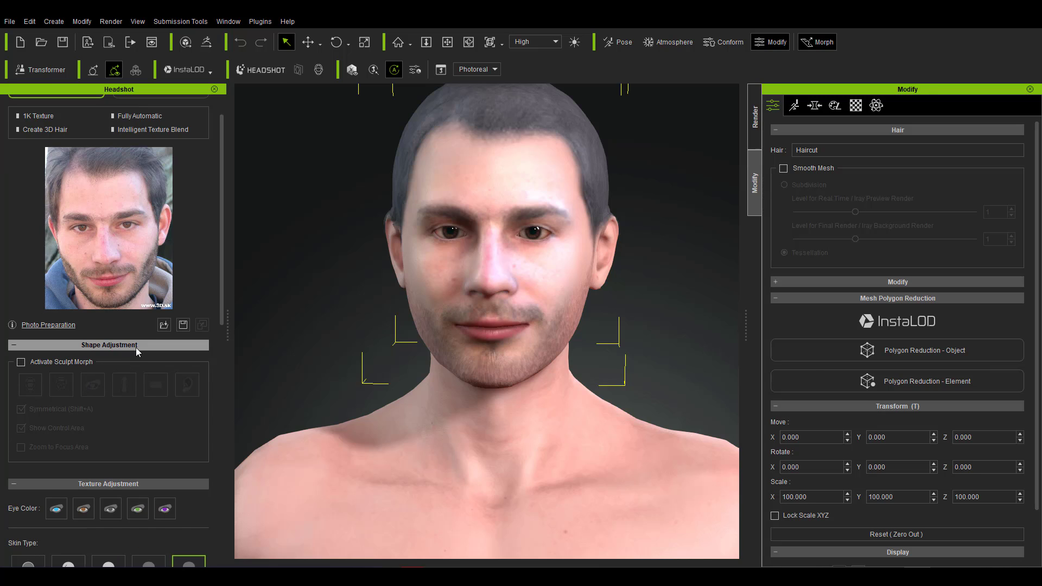
{"action": "left_click", "coordinate": [21, 362]}
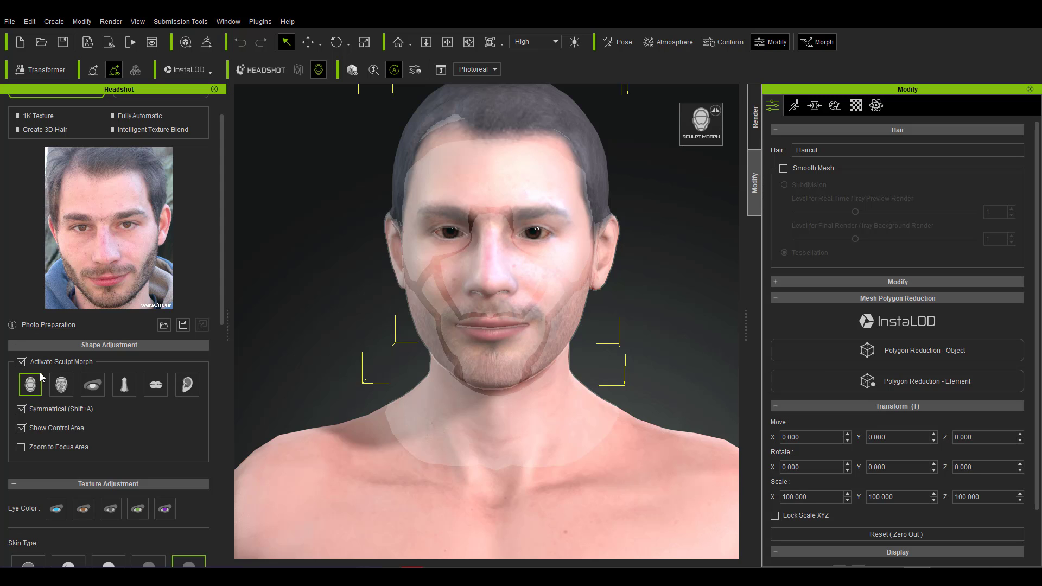
{"action": "left_click", "coordinate": [60, 384]}
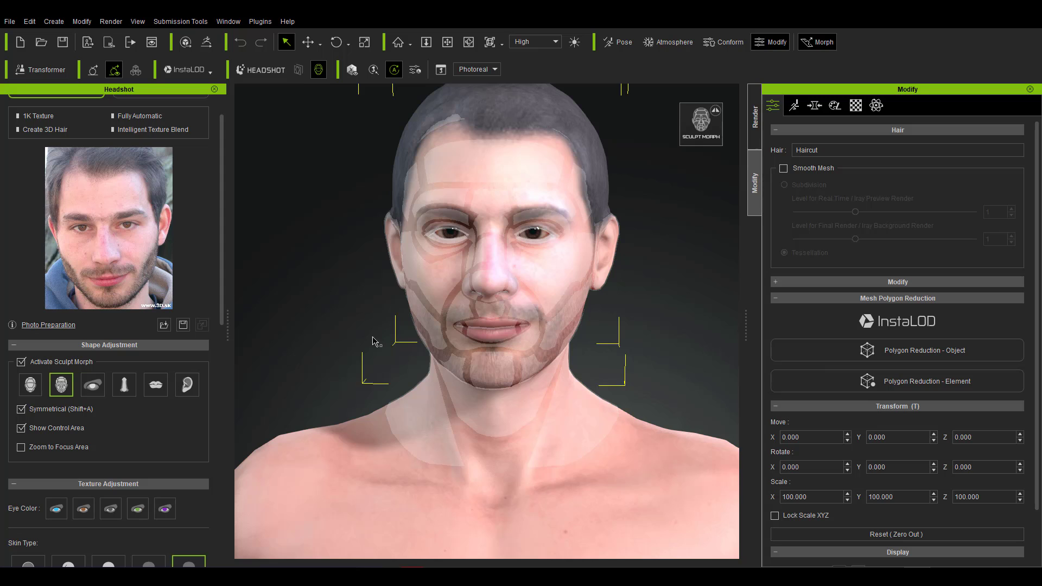
{"action": "left_click_drag", "start_coordinate": [426, 323], "coordinate": [358, 318]}
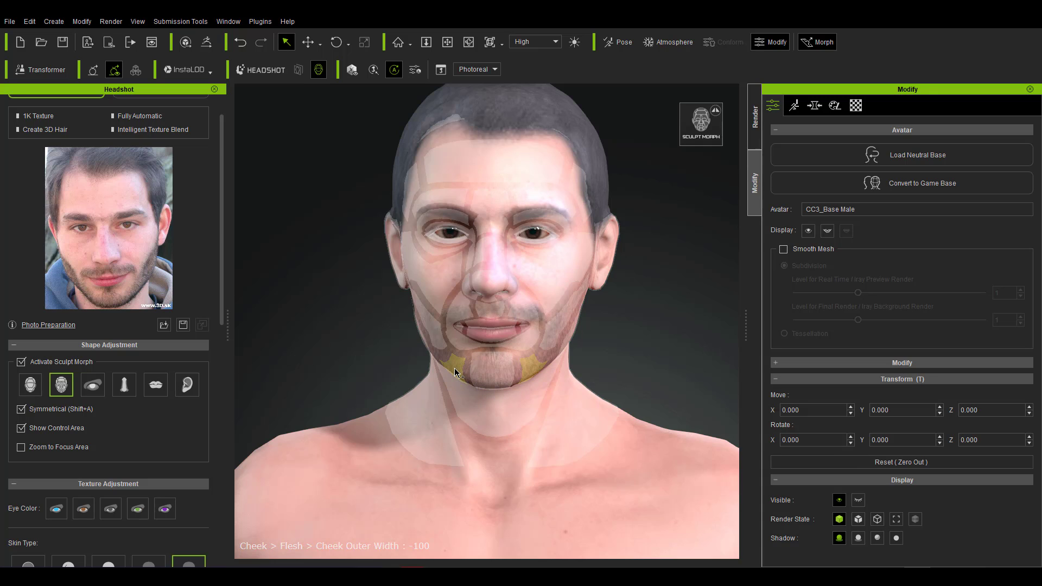
{"action": "left_click_drag", "start_coordinate": [454, 369], "coordinate": [685, 358]}
{"action": "left_click_drag", "start_coordinate": [507, 383], "coordinate": [464, 383]}
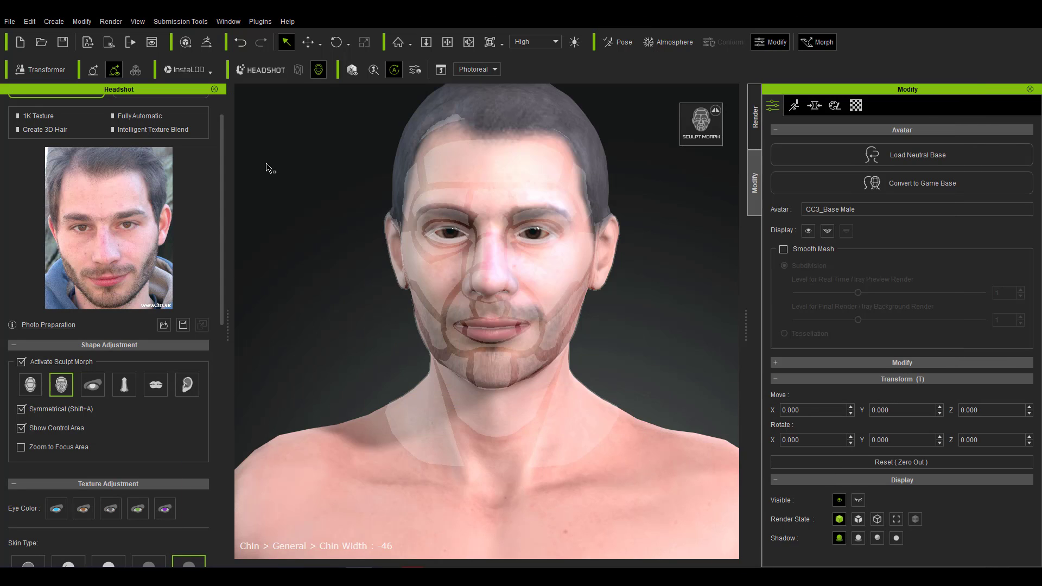
Step: Reshape the chin, outer jaw, ear and nose tip in profile, with Ear Scale at 28
{"action": "right_click_drag", "start_coordinate": [599, 386], "coordinate": [338, 315]}
{"action": "mouse_move", "coordinate": [473, 383]}
{"action": "left_mouse_down"}
{"action": "mouse_move", "coordinate": [487, 428]}
{"action": "mouse_move", "coordinate": [495, 419]}
{"action": "left_mouse_up"}
{"action": "left_click_drag", "start_coordinate": [499, 358], "coordinate": [512, 321]}
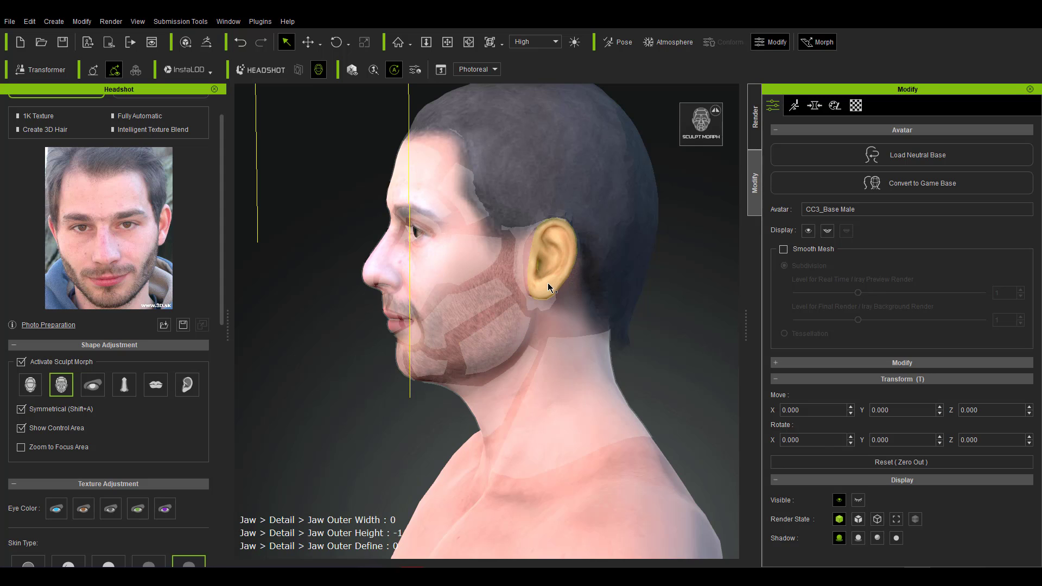
{"action": "left_click_drag", "start_coordinate": [549, 274], "coordinate": [552, 269]}
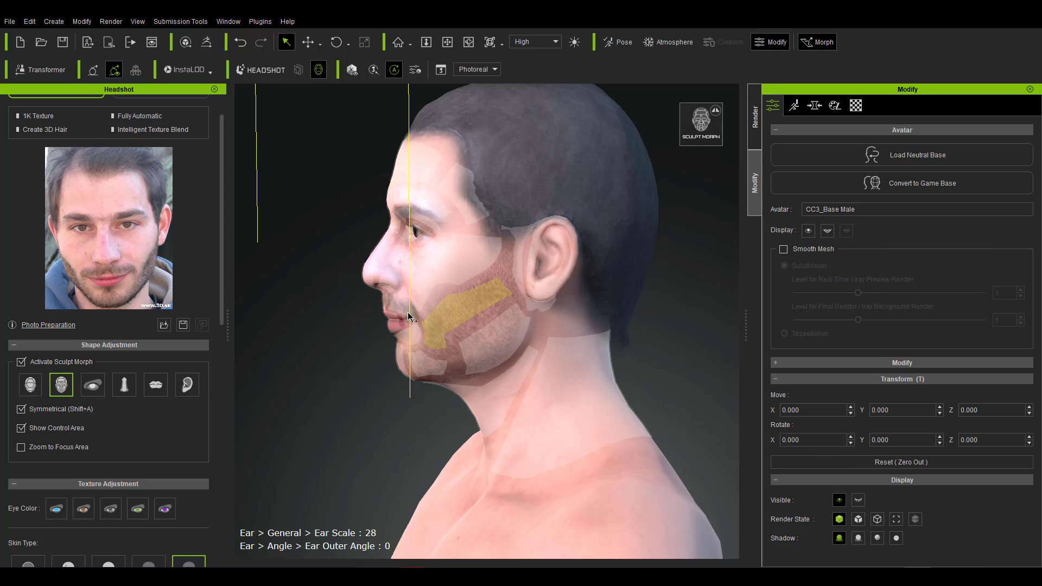
{"action": "left_click_drag", "start_coordinate": [368, 280], "coordinate": [228, 320]}
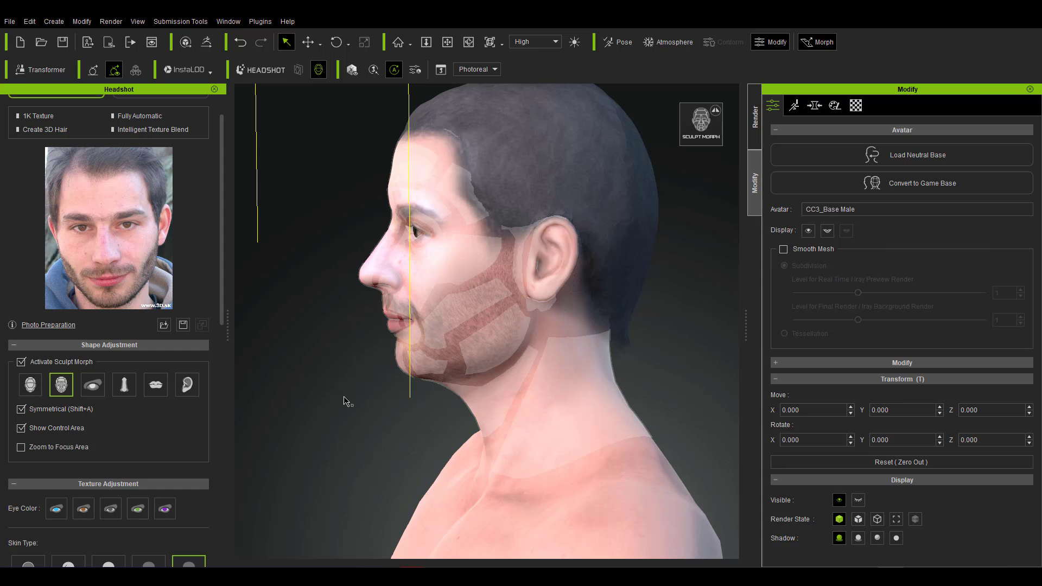
Step: Narrow the jaw from the front to a Jaw Outer Width of -43 and sculpt the nose with a Nostril Width of 37
{"action": "right_click_drag", "start_coordinate": [344, 400], "coordinate": [660, 360]}
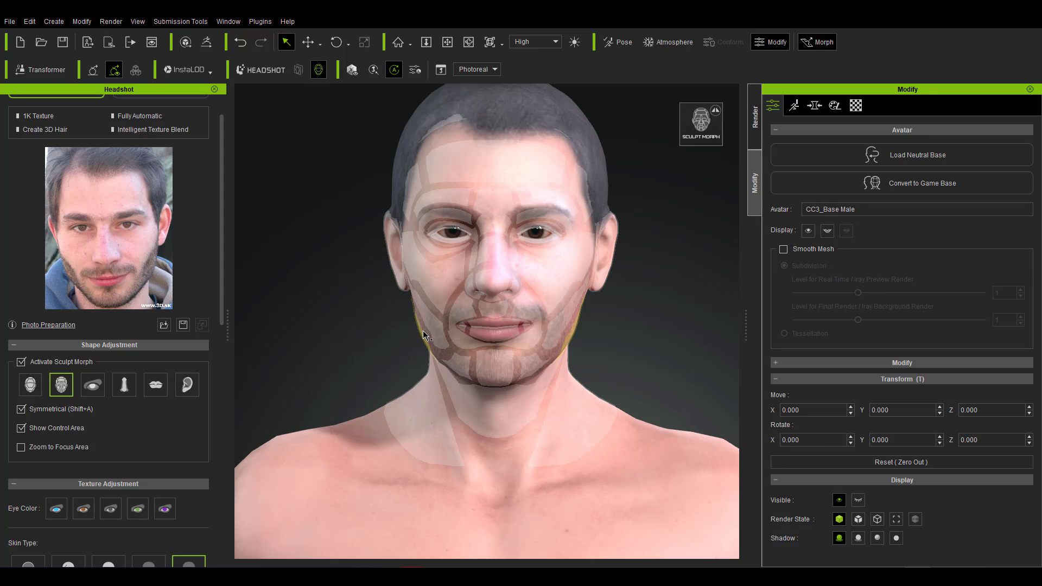
{"action": "mouse_move", "coordinate": [423, 331]}
{"action": "left_mouse_down"}
{"action": "mouse_move", "coordinate": [529, 327]}
{"action": "mouse_move", "coordinate": [499, 341]}
{"action": "left_mouse_up"}
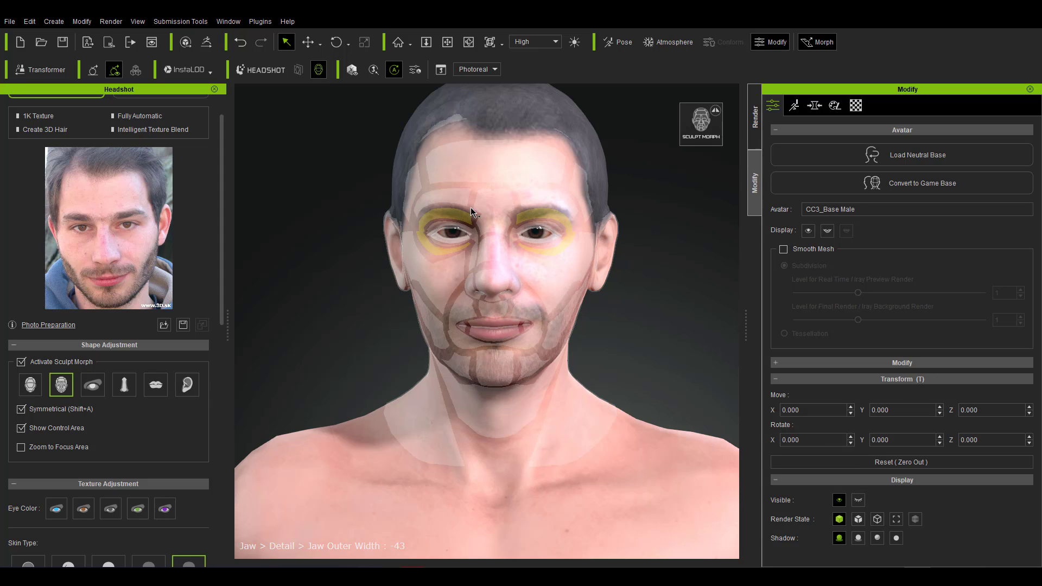
{"action": "scroll", "coordinate": [499, 212], "scroll_direction": "up", "scroll_amount": 3}
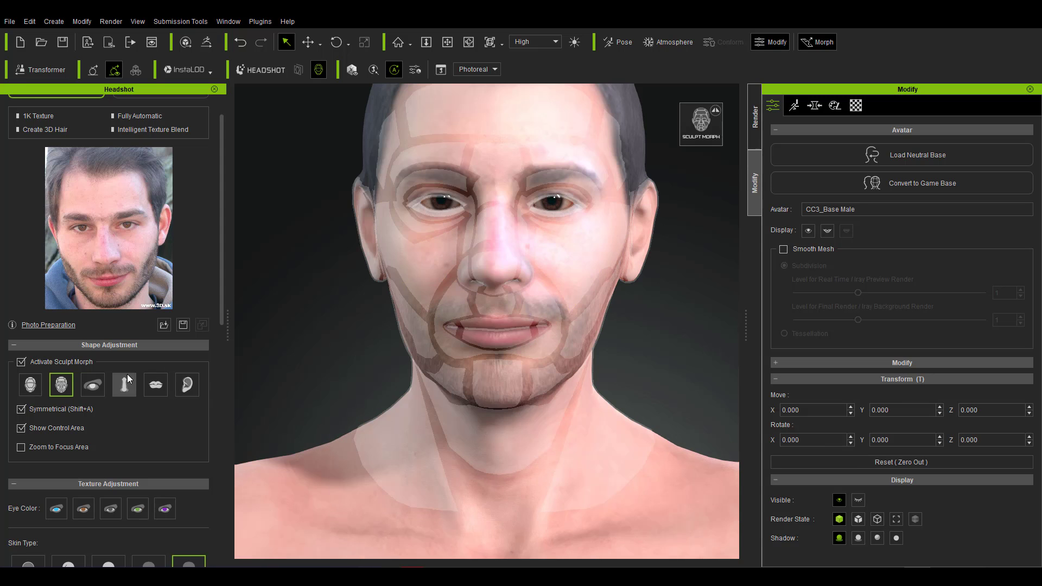
{"action": "left_click", "coordinate": [91, 386]}
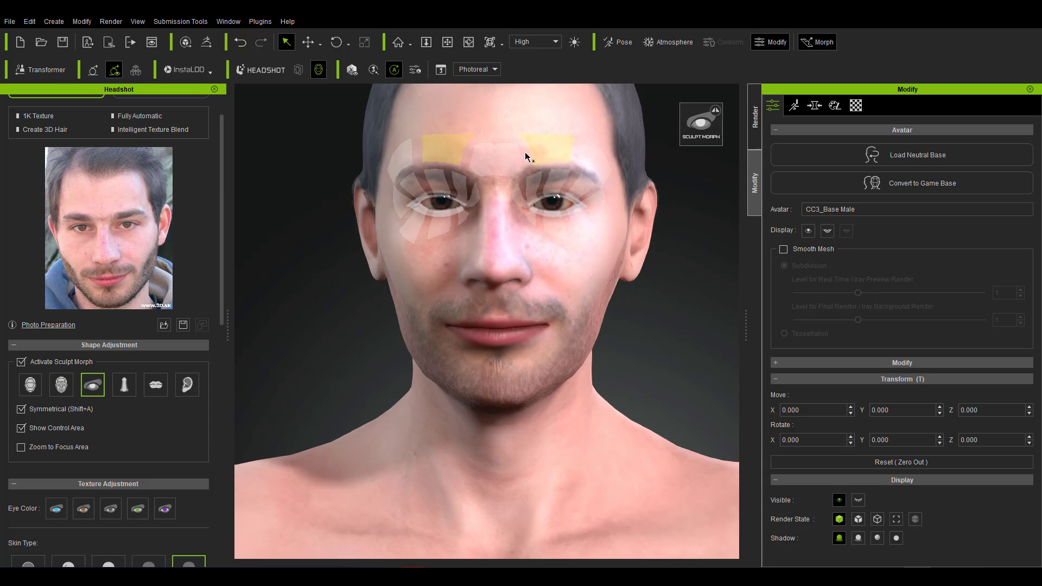
{"action": "left_click", "coordinate": [124, 384]}
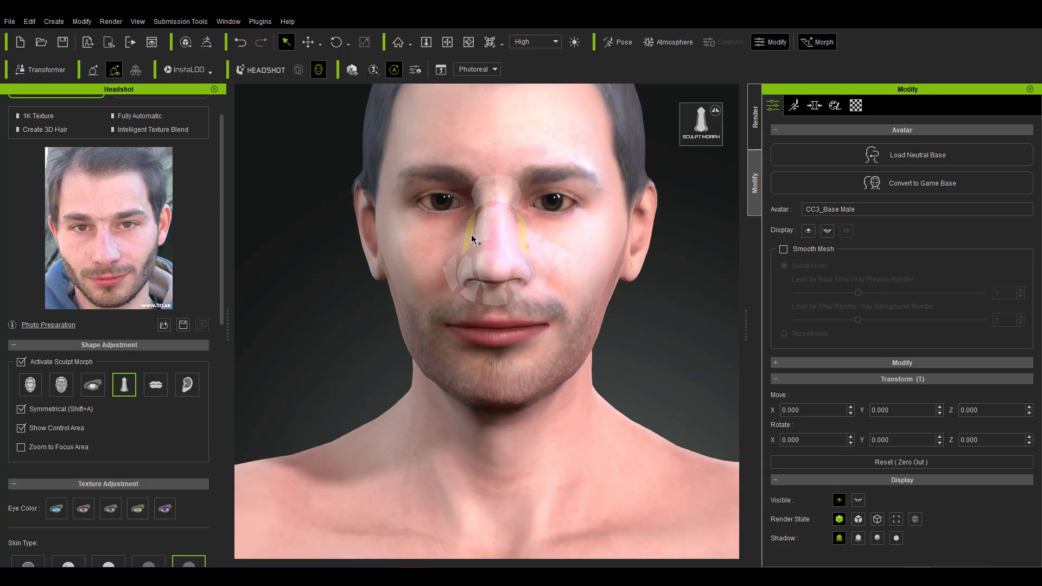
{"action": "mouse_move", "coordinate": [471, 239]}
{"action": "left_mouse_down"}
{"action": "mouse_move", "coordinate": [517, 233]}
{"action": "mouse_move", "coordinate": [487, 235]}
{"action": "left_mouse_up"}
{"action": "left_click_drag", "start_coordinate": [470, 285], "coordinate": [386, 302]}
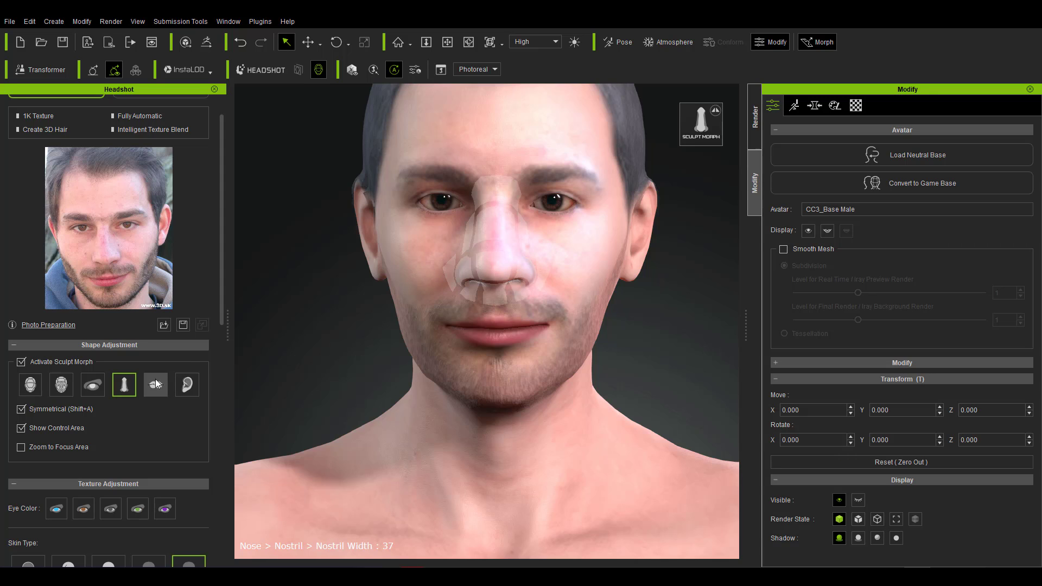
Step: Deactivate Sculpt Morph and bring up the eye color and skin type options for texture adjustment
{"action": "left_click", "coordinate": [187, 385]}
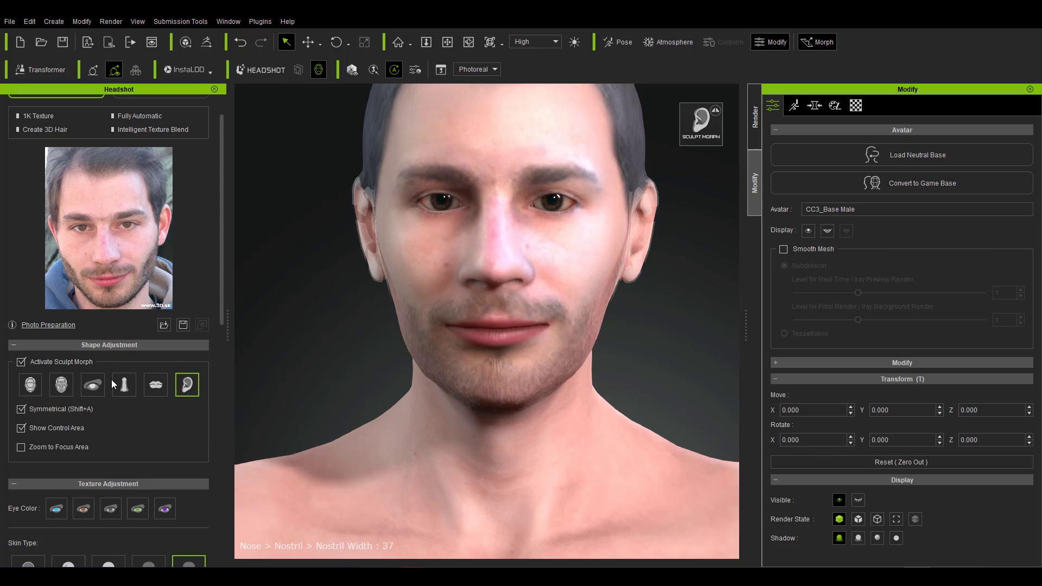
{"action": "left_click", "coordinate": [21, 363]}
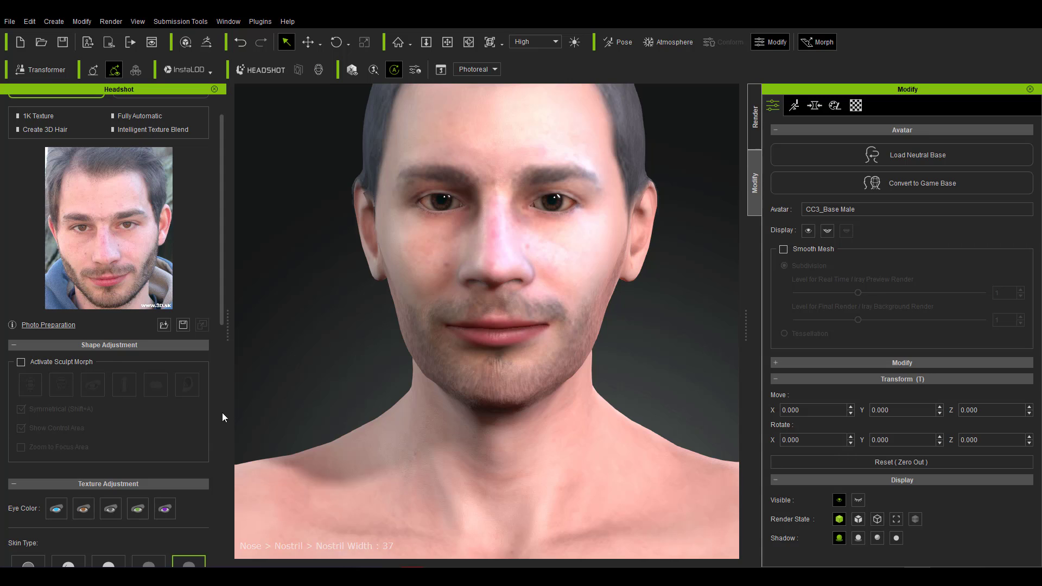
{"action": "scroll", "coordinate": [164, 387], "scroll_direction": "down", "scroll_amount": 3}
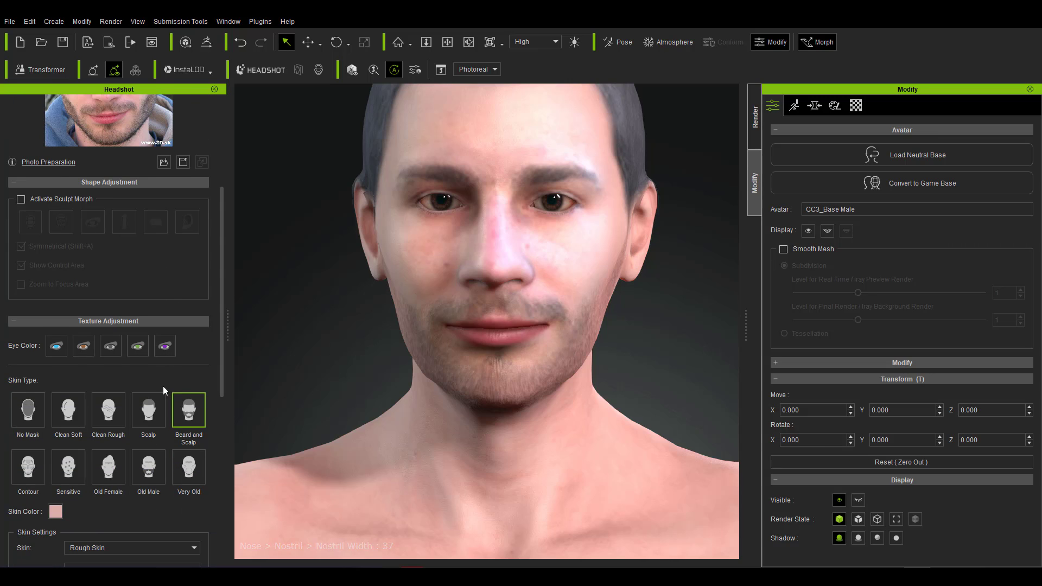
Step: Examine the skin type presets, scalp and beard settings, face and eyelid masks, and maximum texture size options
{"action": "scroll", "coordinate": [163, 386], "scroll_direction": "down", "scroll_amount": 3}
{"action": "scroll", "coordinate": [163, 386], "scroll_direction": "down", "scroll_amount": 1}
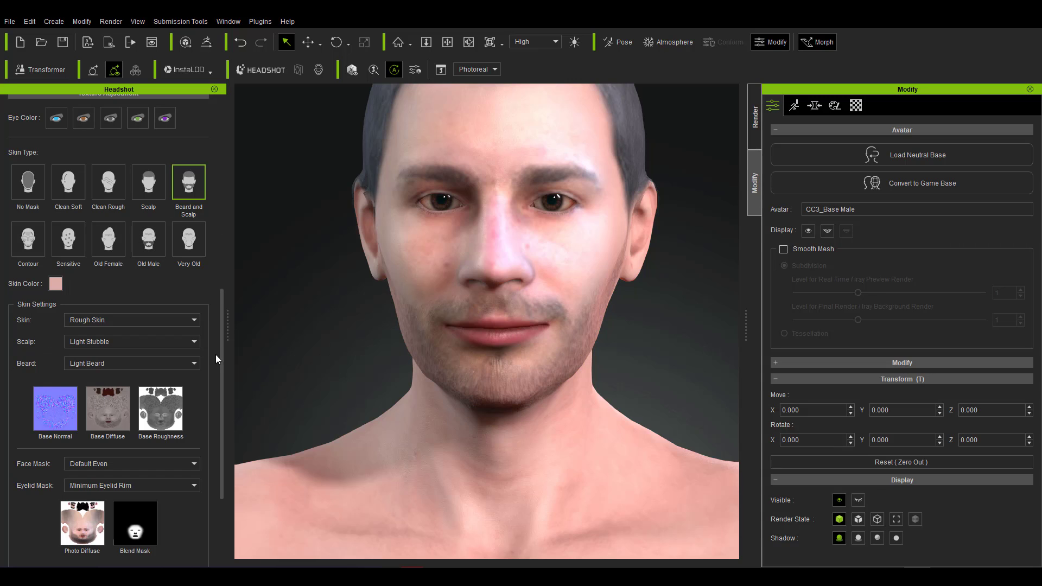
{"action": "scroll", "coordinate": [131, 381], "scroll_direction": "down", "scroll_amount": 4}
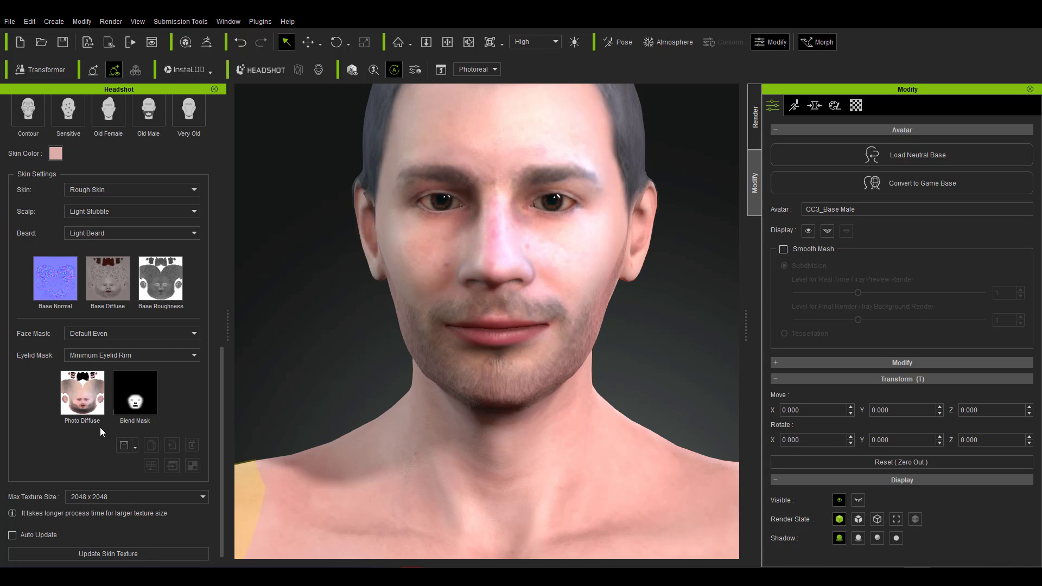
{"action": "scroll", "coordinate": [99, 428], "scroll_direction": "down", "scroll_amount": 1}
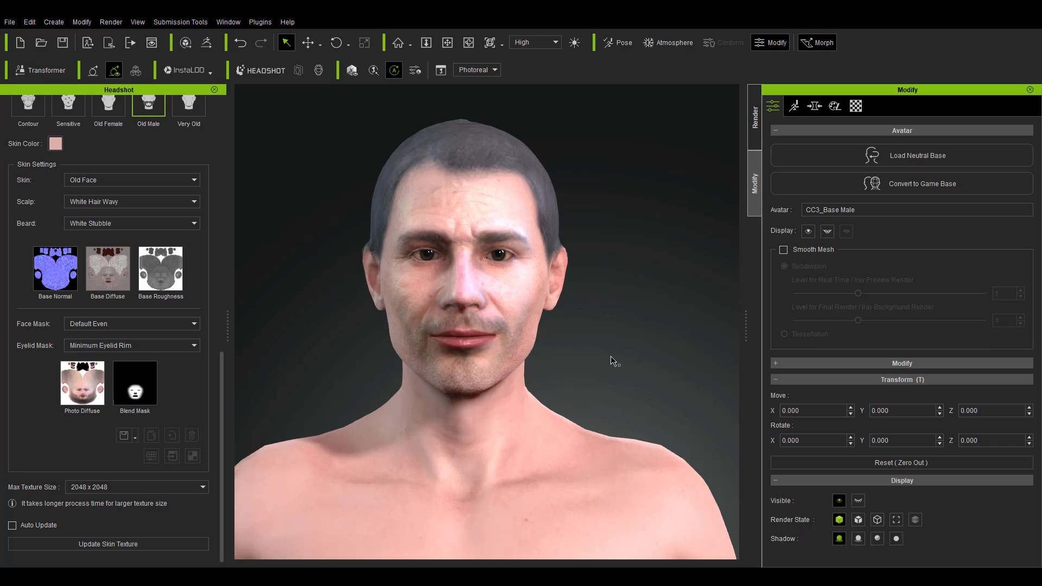
{"action": "scroll", "coordinate": [577, 366], "scroll_direction": "down", "scroll_amount": 5}
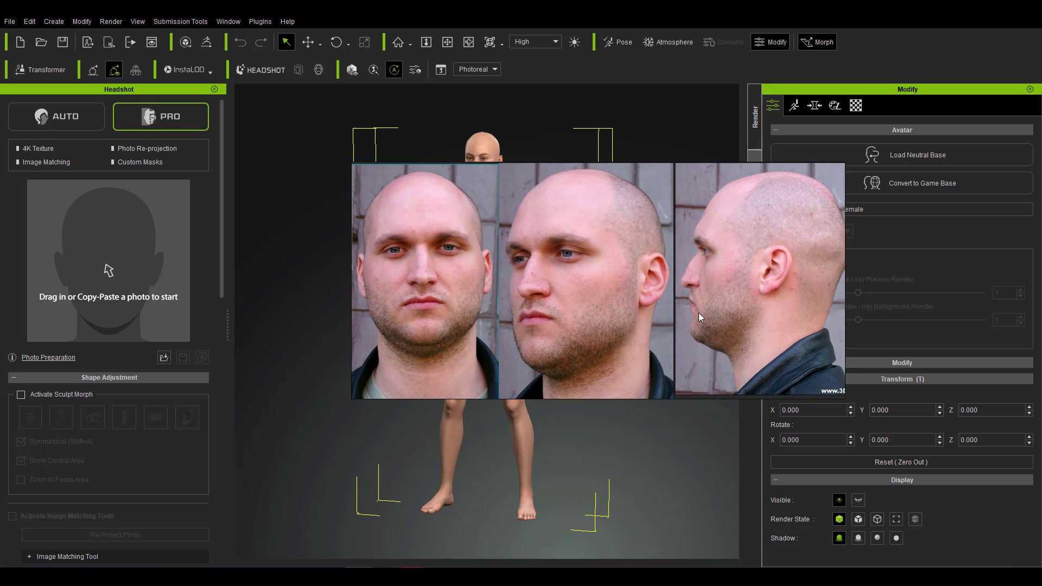
Step: Load the bald man's front portrait in Headshot's Pro mode and generate a Male character with the Clean Rough skin type
{"action": "left_click_drag", "start_coordinate": [598, 320], "coordinate": [127, 279]}
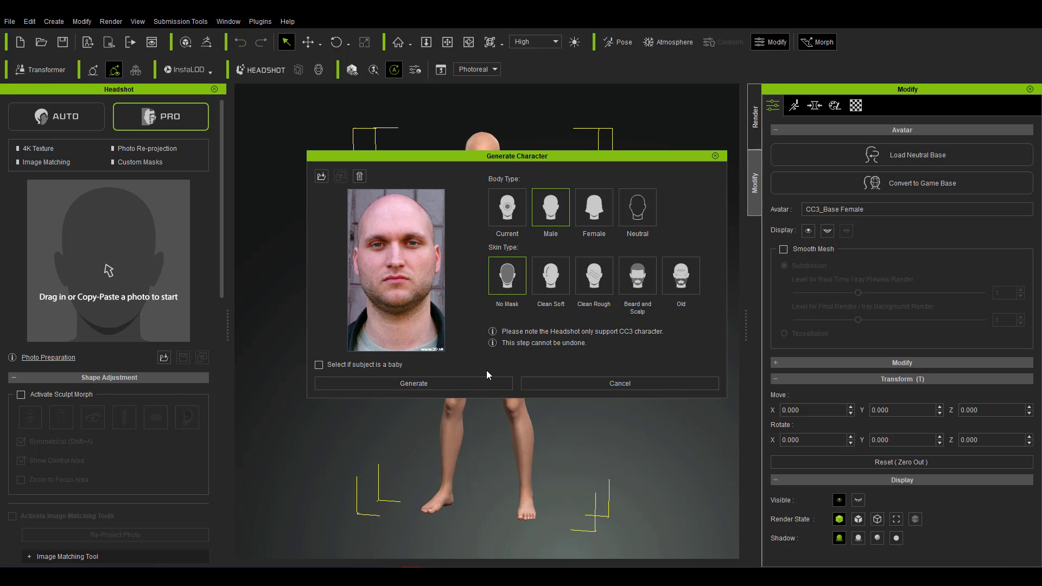
{"action": "left_click", "coordinate": [594, 276]}
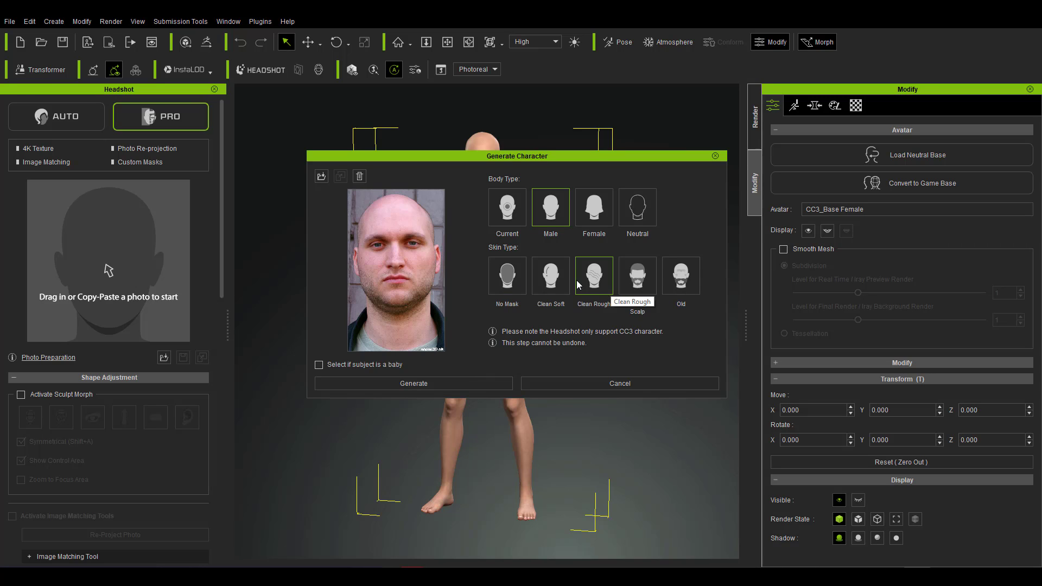
{"action": "left_click", "coordinate": [426, 384]}
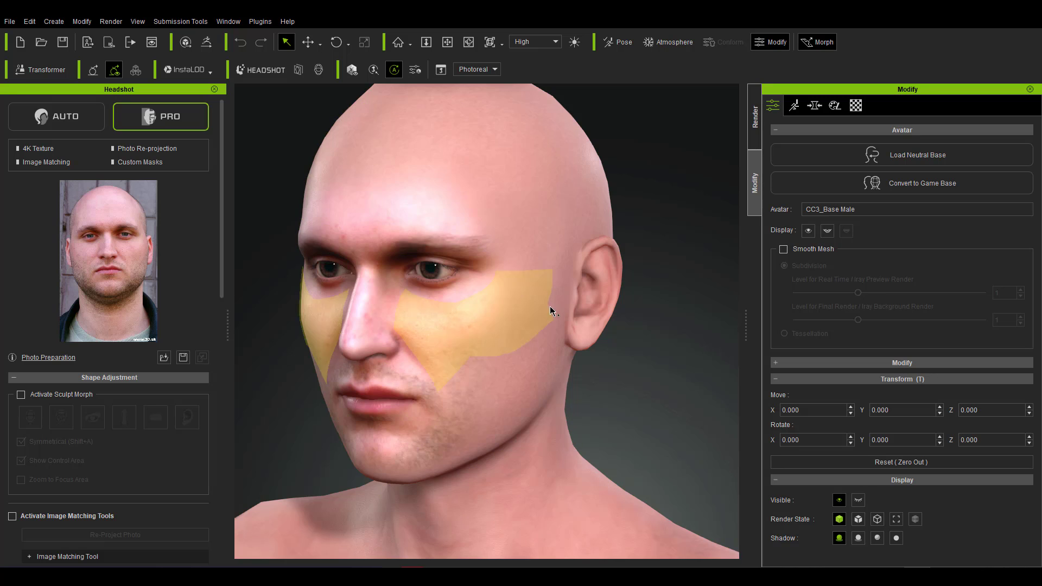
Step: Activate the Image Matching Tools and overlay the photo on the head in grayscale at an opacity of 87.89
{"action": "scroll", "coordinate": [575, 336], "scroll_direction": "down", "scroll_amount": 5}
{"action": "scroll", "coordinate": [581, 351], "scroll_direction": "up", "scroll_amount": 2}
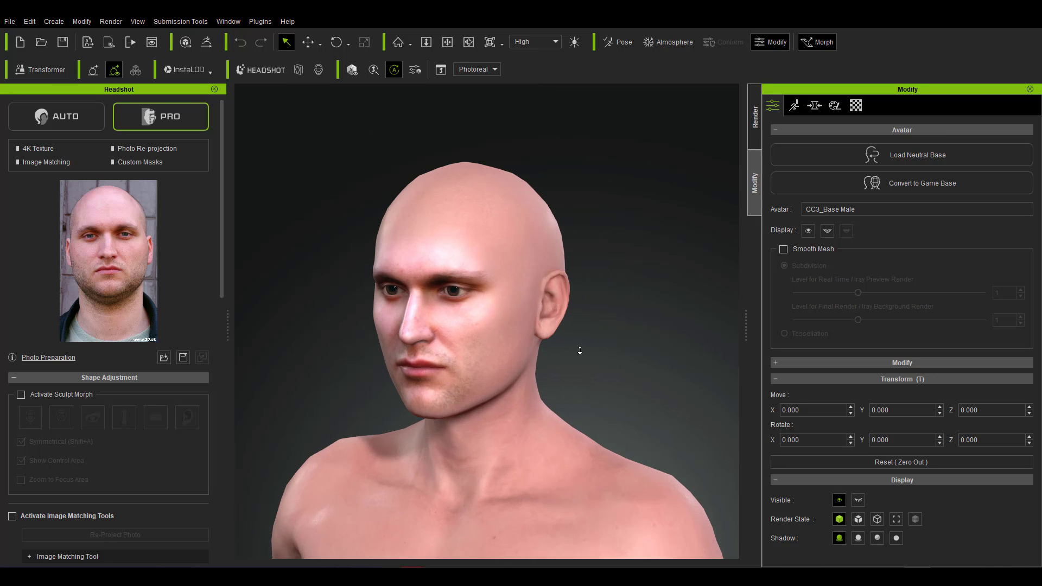
{"action": "right_click_drag", "start_coordinate": [629, 378], "coordinate": [720, 354]}
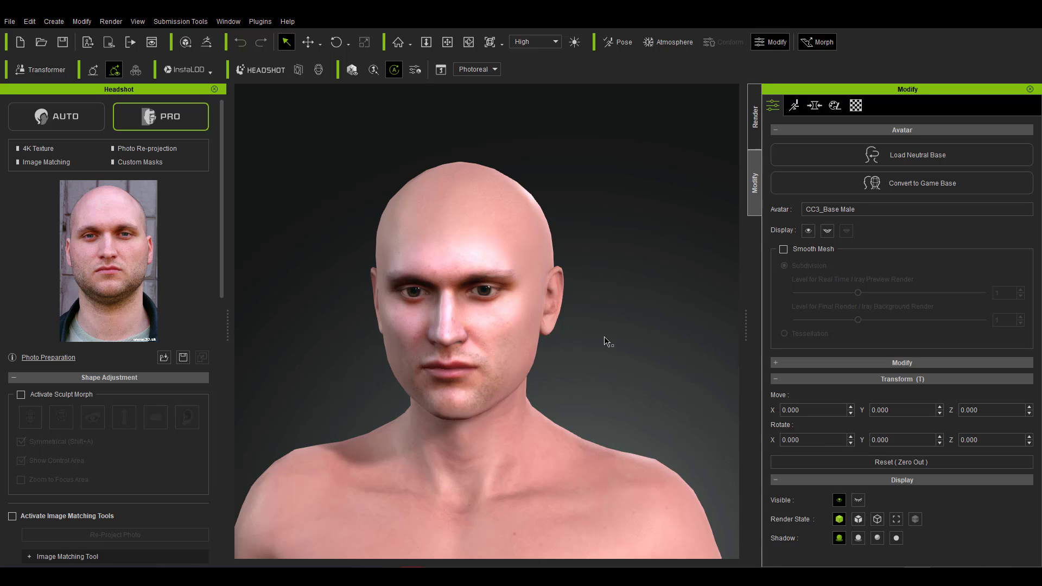
{"action": "scroll", "coordinate": [50, 397], "scroll_direction": "down", "scroll_amount": 2}
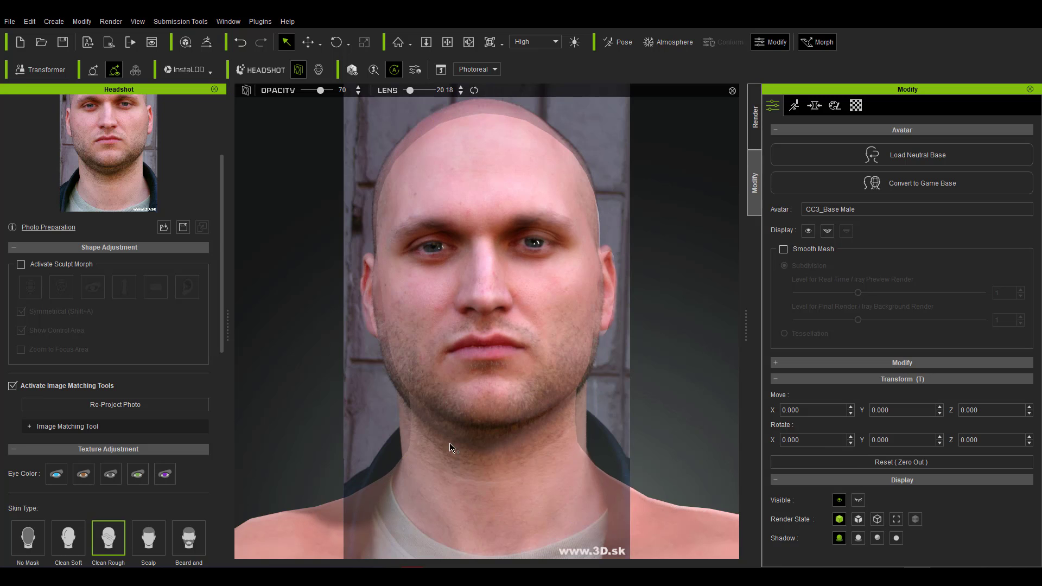
{"action": "left_click", "coordinate": [25, 427]}
{"action": "scroll", "coordinate": [65, 326], "scroll_direction": "down", "scroll_amount": 3}
{"action": "mouse_move", "coordinate": [114, 279]}
{"action": "left_mouse_down"}
{"action": "mouse_move", "coordinate": [18, 279]}
{"action": "mouse_move", "coordinate": [120, 278]}
{"action": "mouse_move", "coordinate": [4, 290]}
{"action": "mouse_move", "coordinate": [99, 288]}
{"action": "left_mouse_up"}
{"action": "left_click", "coordinate": [35, 298]}
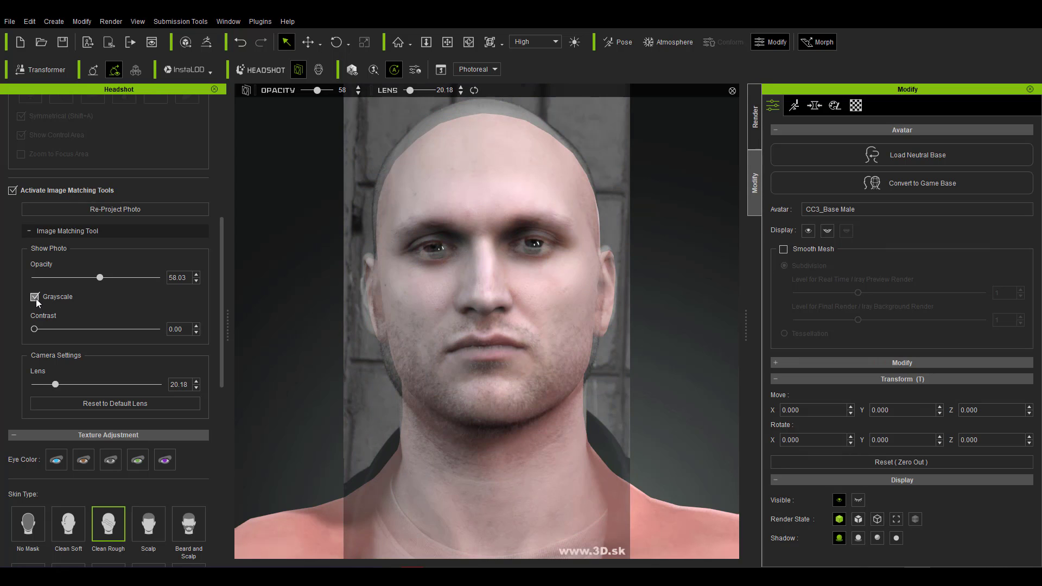
{"action": "left_click_drag", "start_coordinate": [122, 278], "coordinate": [141, 287]}
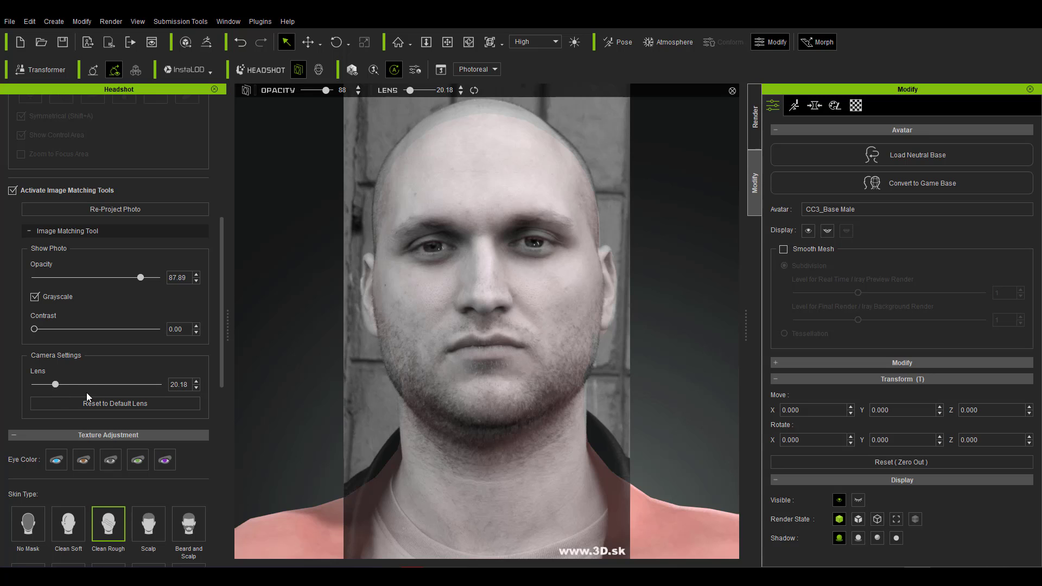
Step: Check the available beard options without changing them and apply the Beard and Scalp skin type
{"action": "scroll", "coordinate": [40, 275], "scroll_direction": "down", "scroll_amount": 6}
{"action": "left_click", "coordinate": [76, 361]}
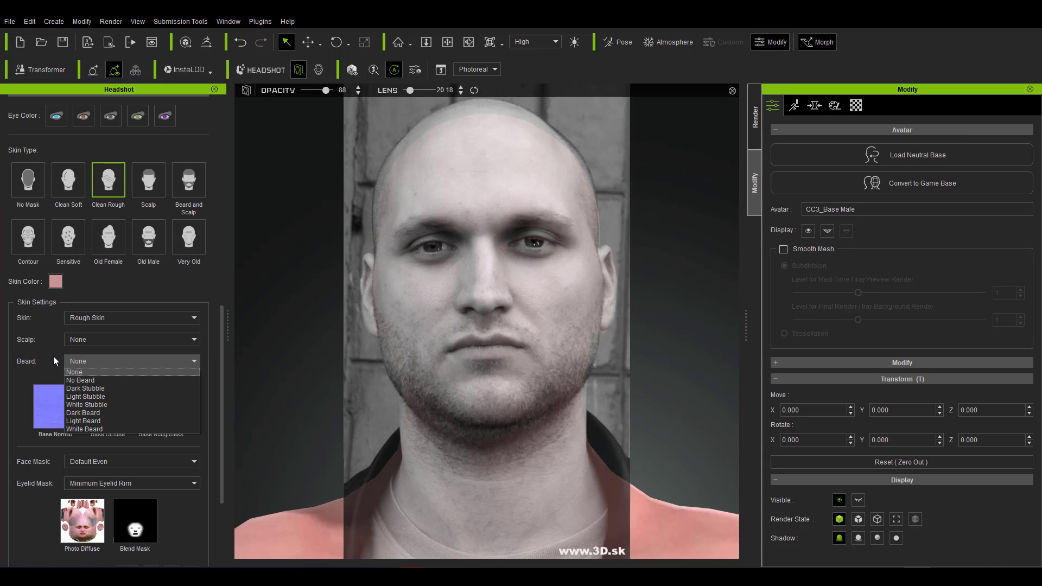
{"action": "left_click", "coordinate": [93, 359]}
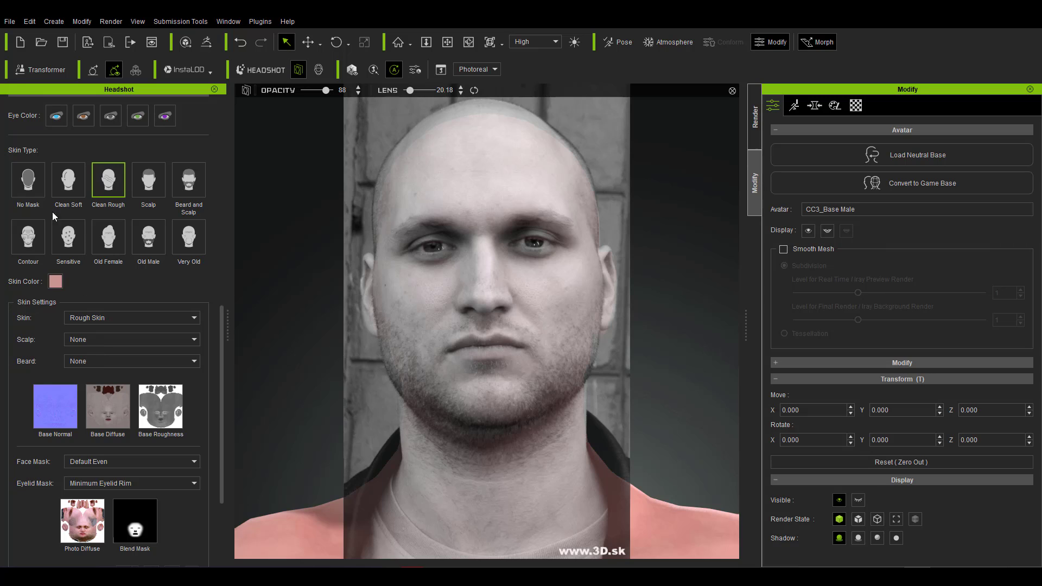
{"action": "left_click", "coordinate": [193, 190]}
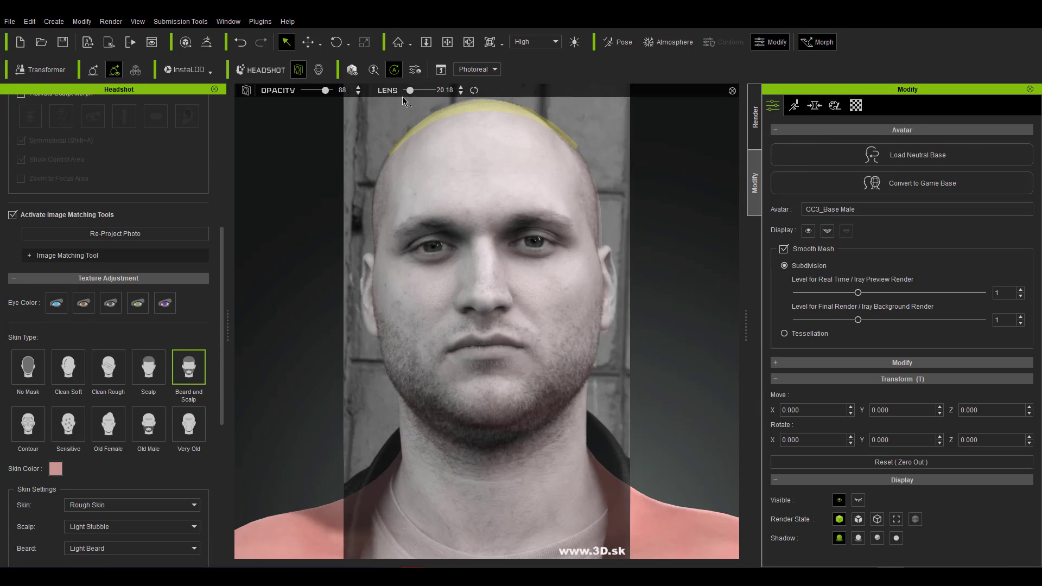
Step: Deactivate the Image Matching Tools and inspect the textured head from a three-quarter angle
{"action": "left_click", "coordinate": [12, 215]}
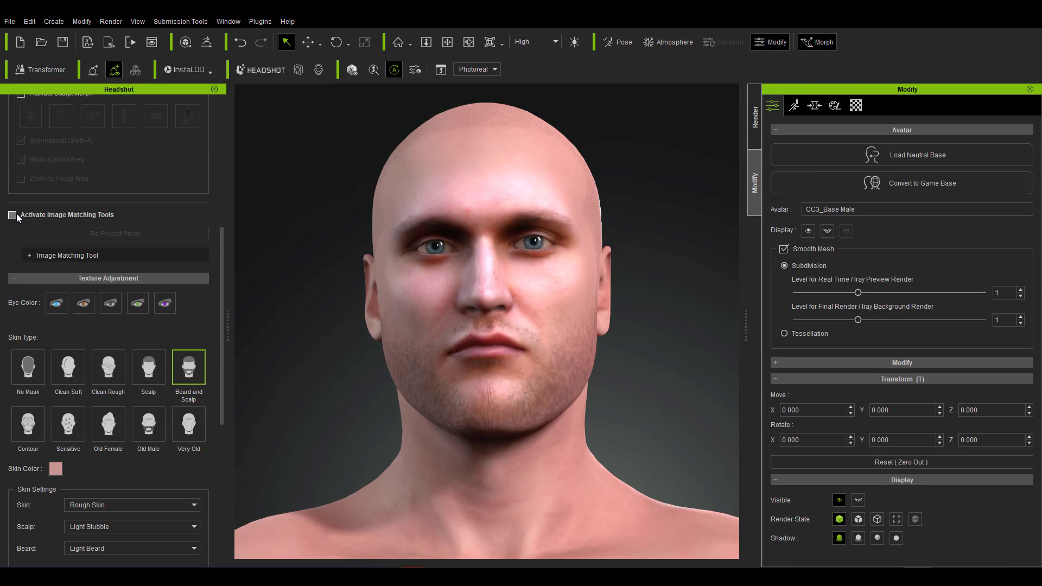
{"action": "scroll", "coordinate": [174, 349], "scroll_direction": "up", "scroll_amount": 5}
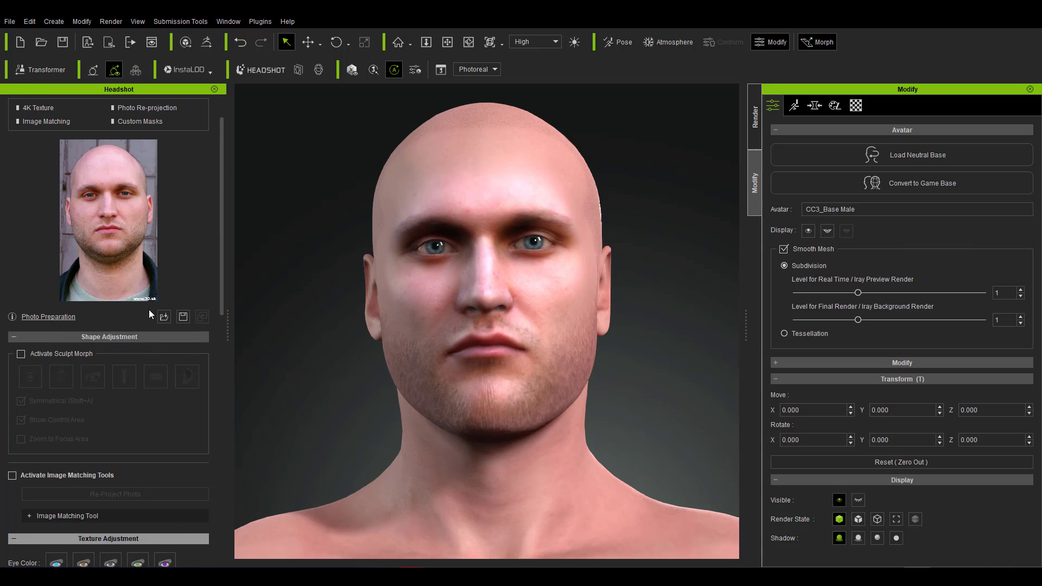
{"action": "right_click_drag", "start_coordinate": [700, 407], "coordinate": [554, 277]}
{"action": "scroll", "coordinate": [430, 449], "scroll_direction": "down", "scroll_amount": 2}
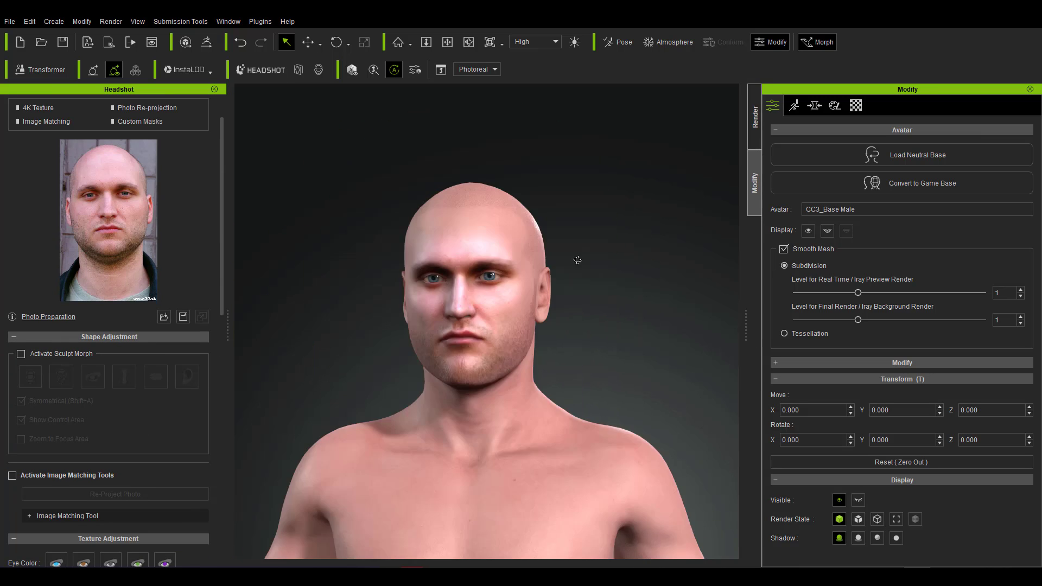
{"action": "right_click_drag", "start_coordinate": [628, 309], "coordinate": [554, 263]}
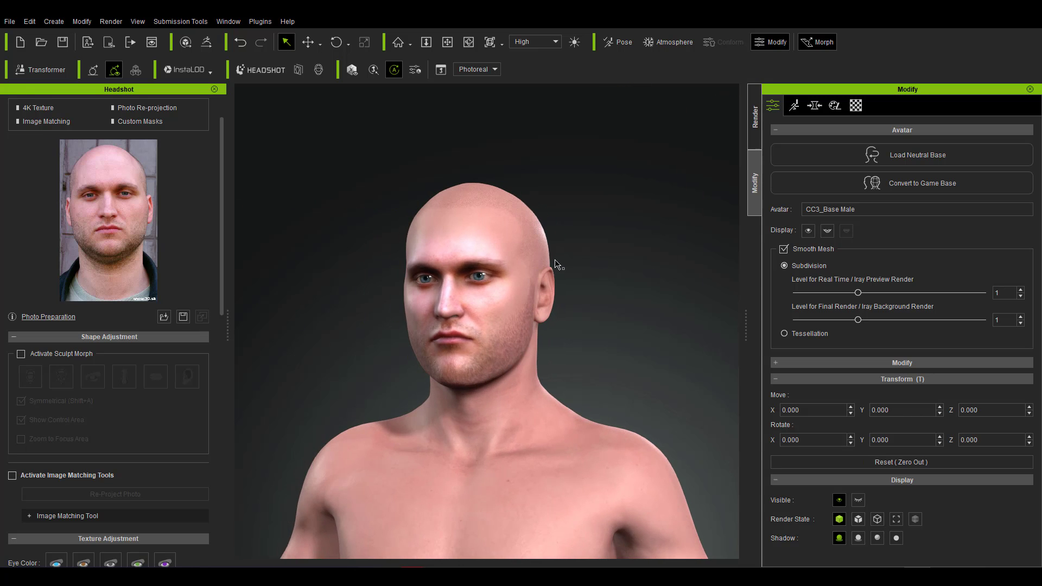
{"action": "scroll", "coordinate": [554, 262], "scroll_direction": "up", "scroll_amount": 4}
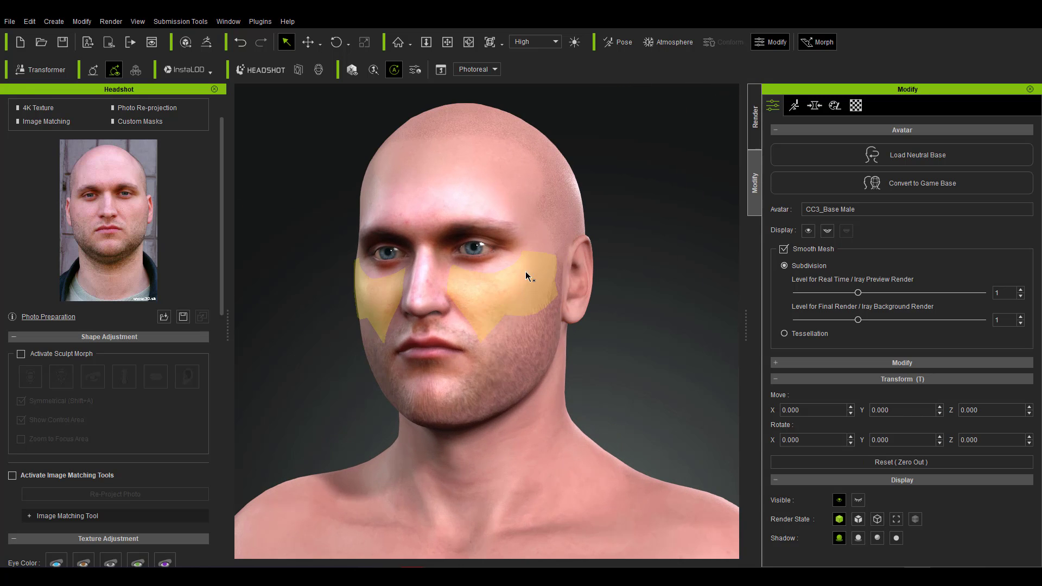
Step: Leave Sculpt Morph's mouth region and bring up the Actor morph sliders for the ears and mouth
{"action": "left_click", "coordinate": [440, 354]}
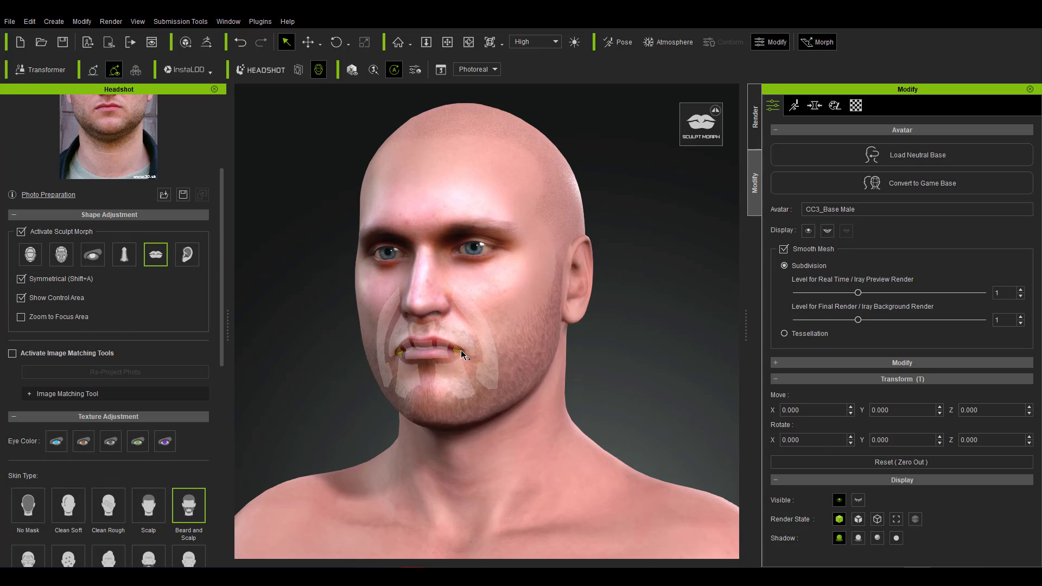
{"action": "left_click", "coordinate": [24, 230]}
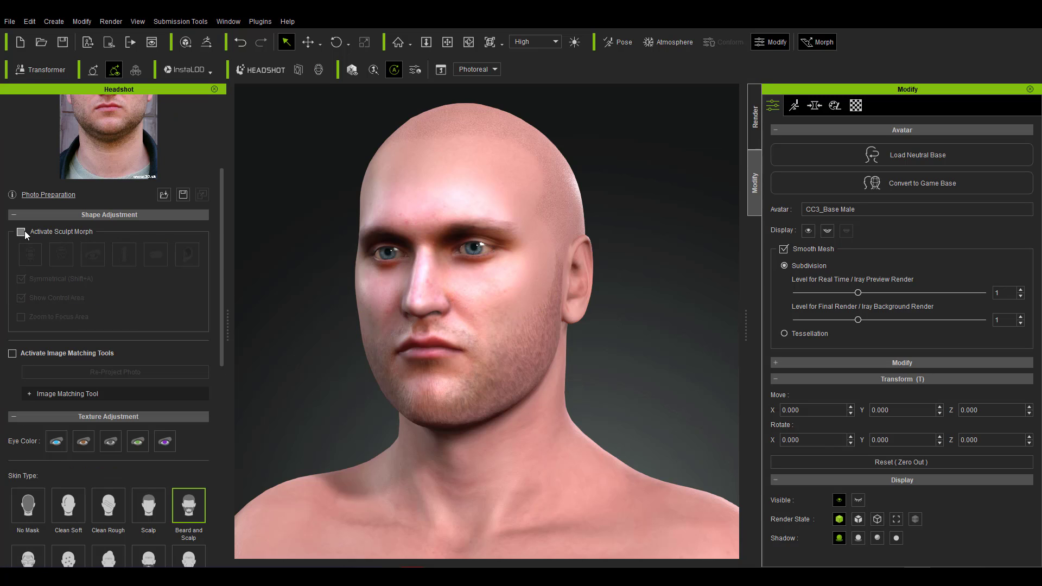
{"action": "left_click", "coordinate": [815, 106]}
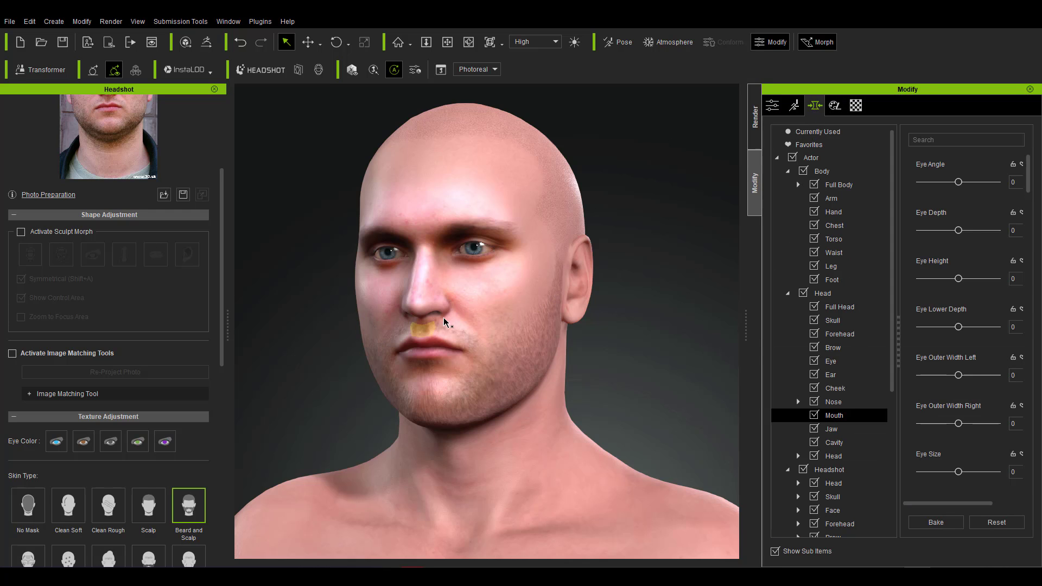
{"action": "left_click", "coordinate": [588, 282]}
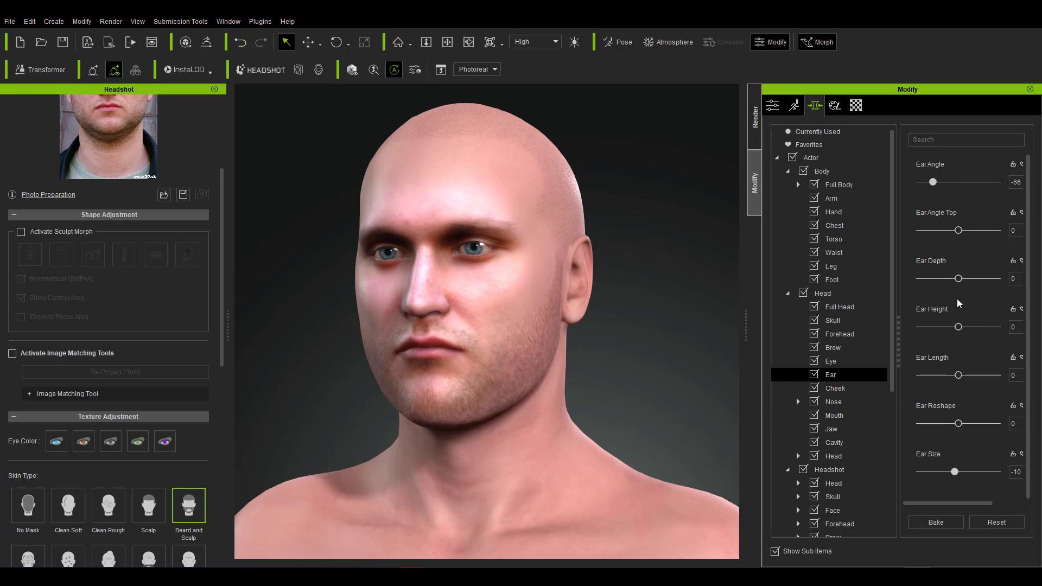
{"action": "left_click", "coordinate": [834, 415]}
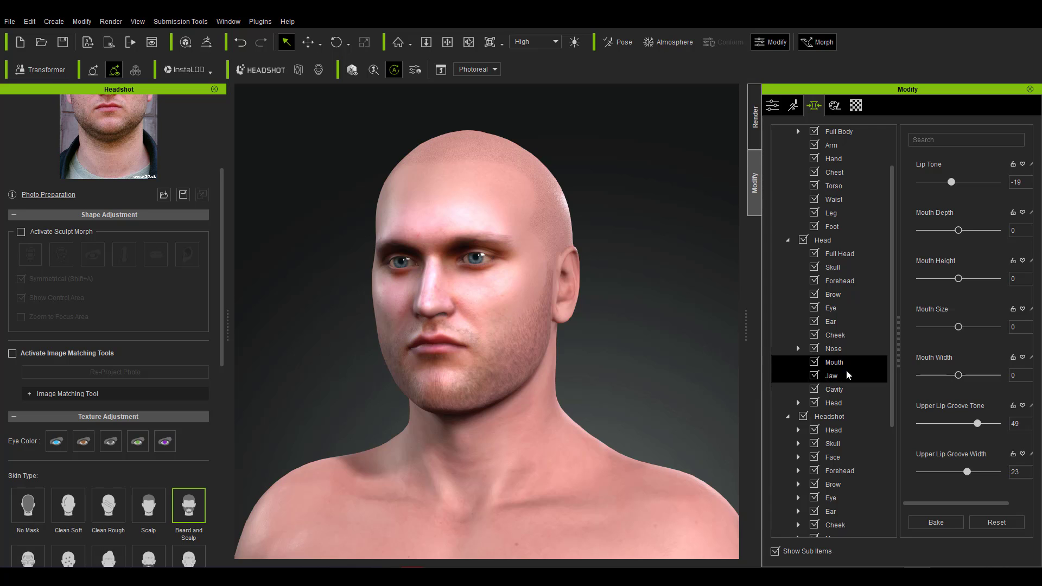
Step: Set Mouth Corner Turn to -100 among the Corner sliders of the Headshot mouth morphs
{"action": "scroll", "coordinate": [795, 353], "scroll_direction": "down", "scroll_amount": 2}
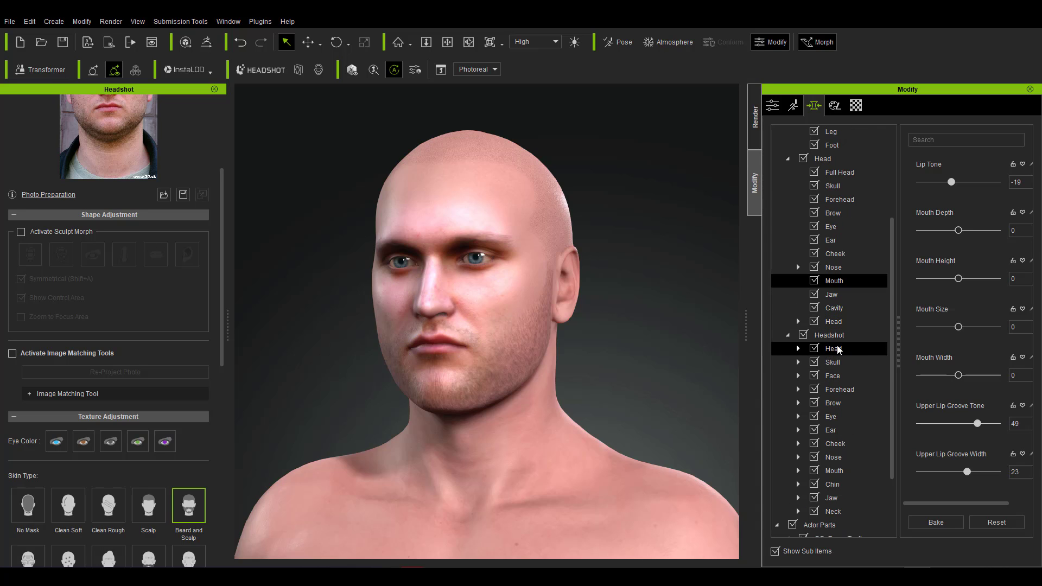
{"action": "scroll", "coordinate": [839, 334], "scroll_direction": "down", "scroll_amount": 2}
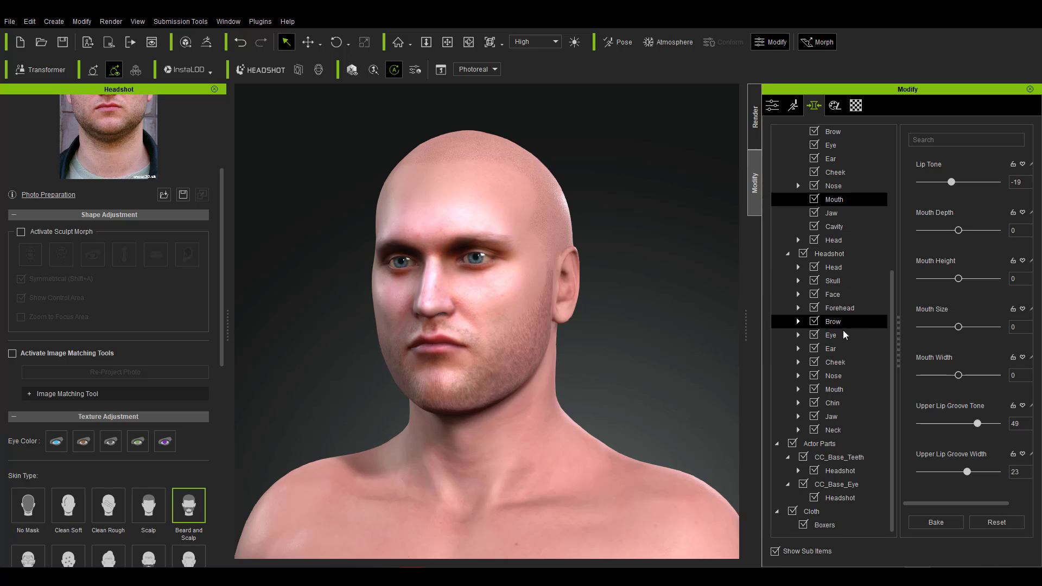
{"action": "left_click", "coordinate": [827, 390]}
{"action": "left_click", "coordinate": [798, 391]}
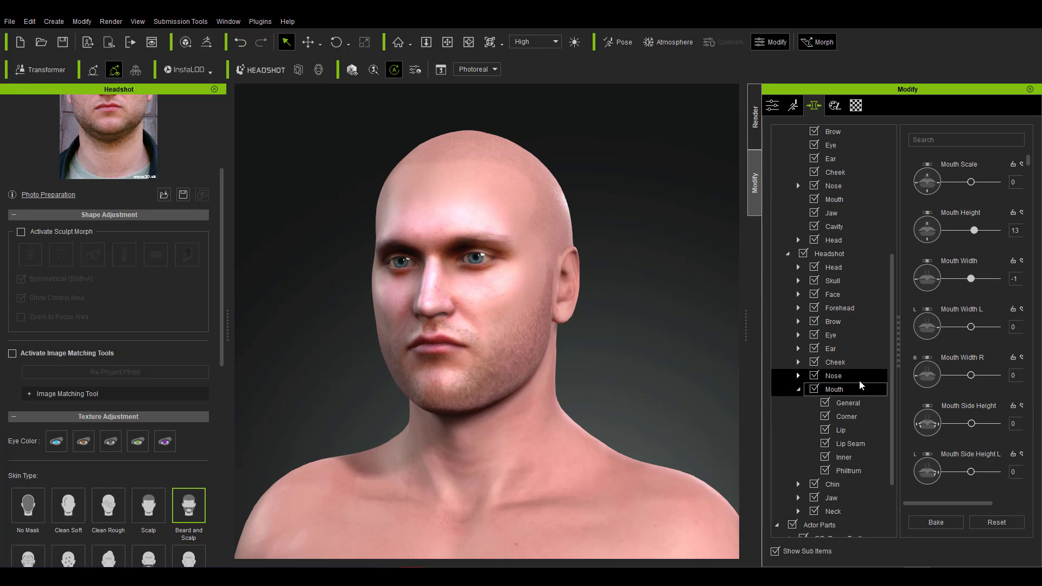
{"action": "left_click", "coordinate": [848, 404]}
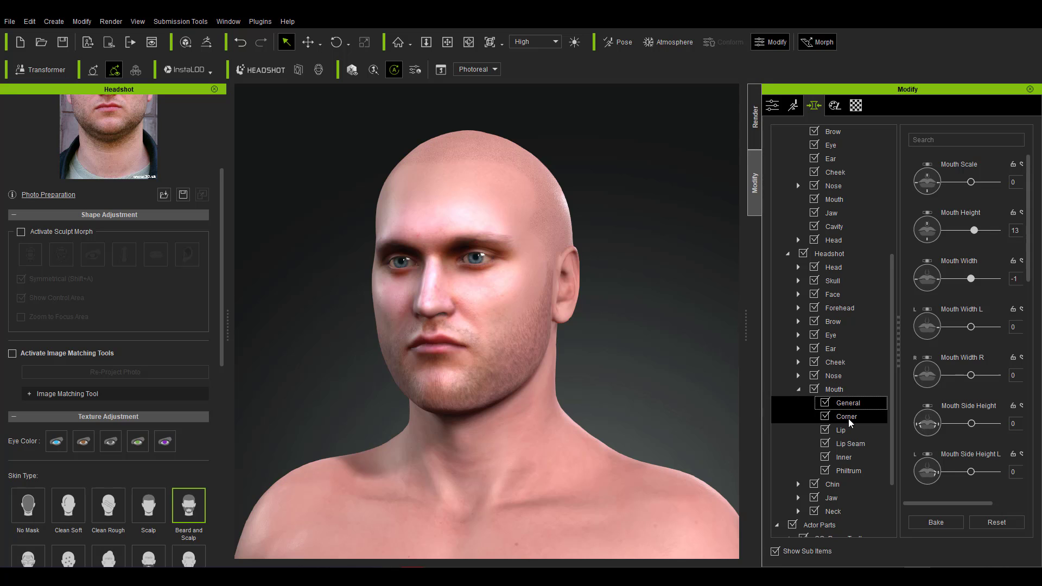
{"action": "left_click", "coordinate": [850, 417]}
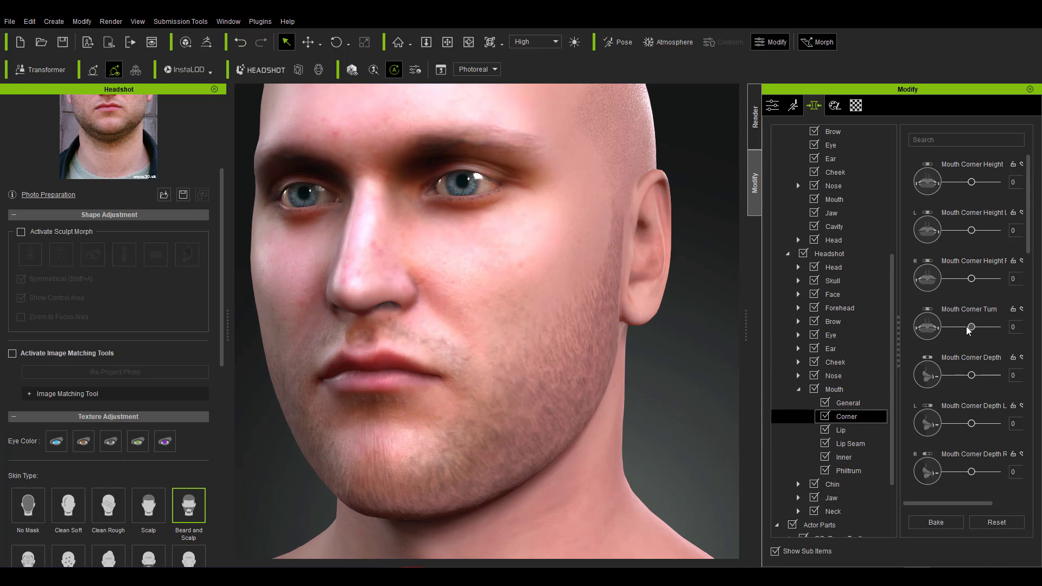
{"action": "left_click_drag", "start_coordinate": [972, 329], "coordinate": [896, 333]}
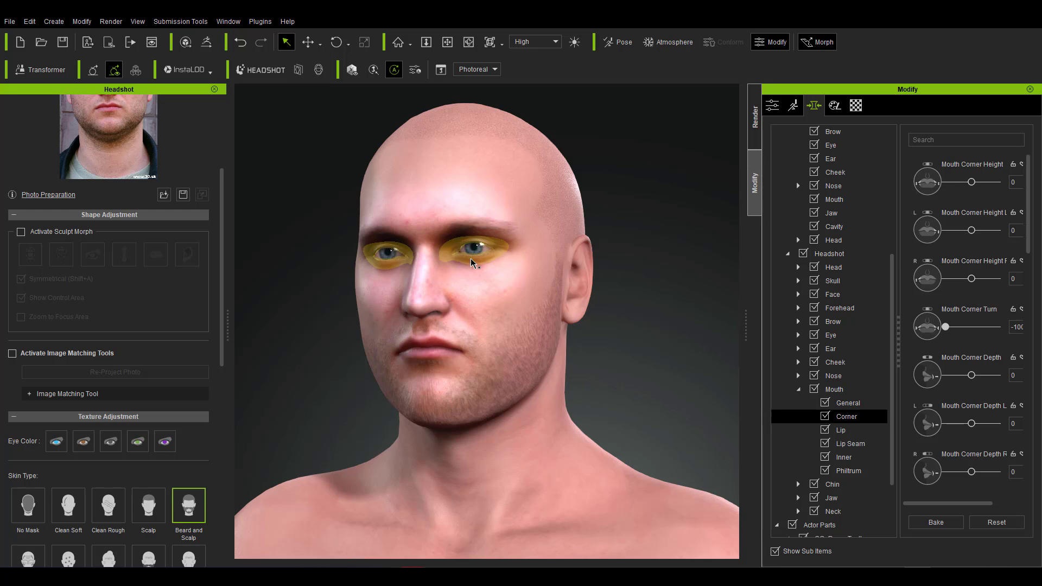
Step: Look through the Headshot eye morph sliders for the General, Opening and Eyelid groups
{"action": "left_click", "coordinate": [471, 256]}
{"action": "scroll", "coordinate": [107, 266], "scroll_direction": "up", "scroll_amount": 3}
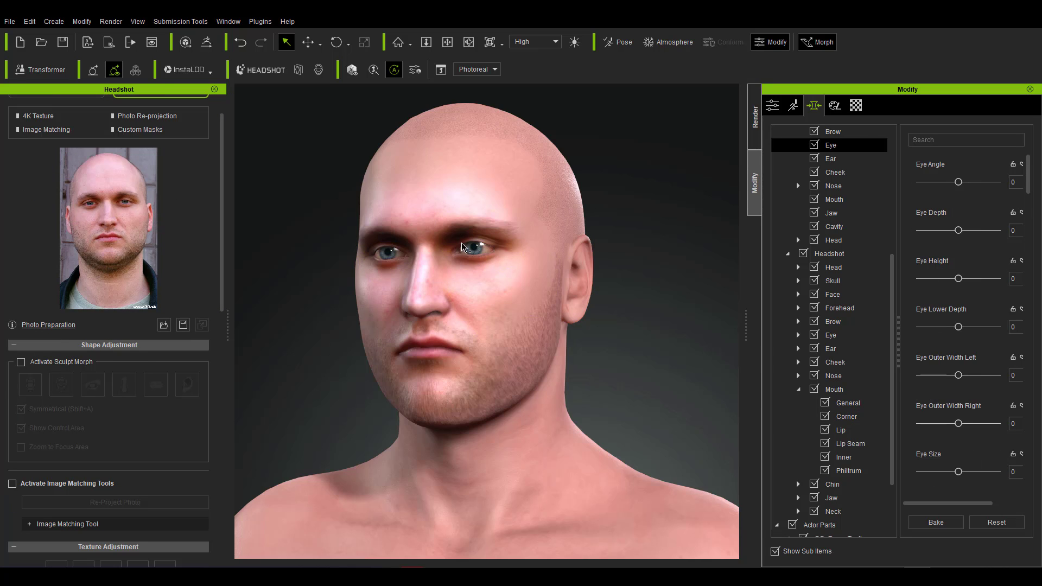
{"action": "left_click", "coordinate": [842, 336]}
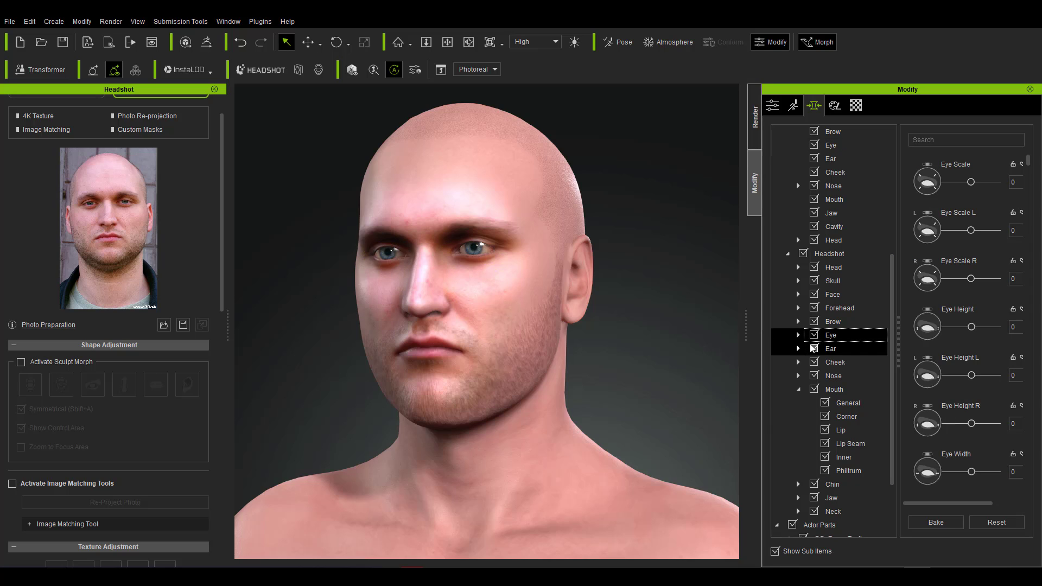
{"action": "left_click", "coordinate": [799, 335]}
{"action": "left_click", "coordinate": [857, 349]}
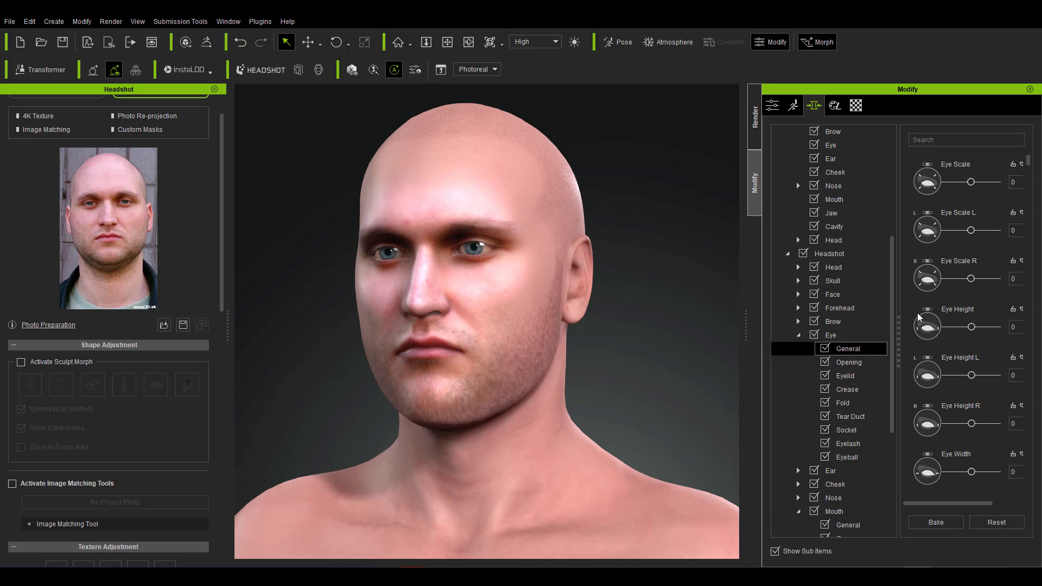
{"action": "left_click", "coordinate": [849, 361]}
{"action": "left_click", "coordinate": [853, 375]}
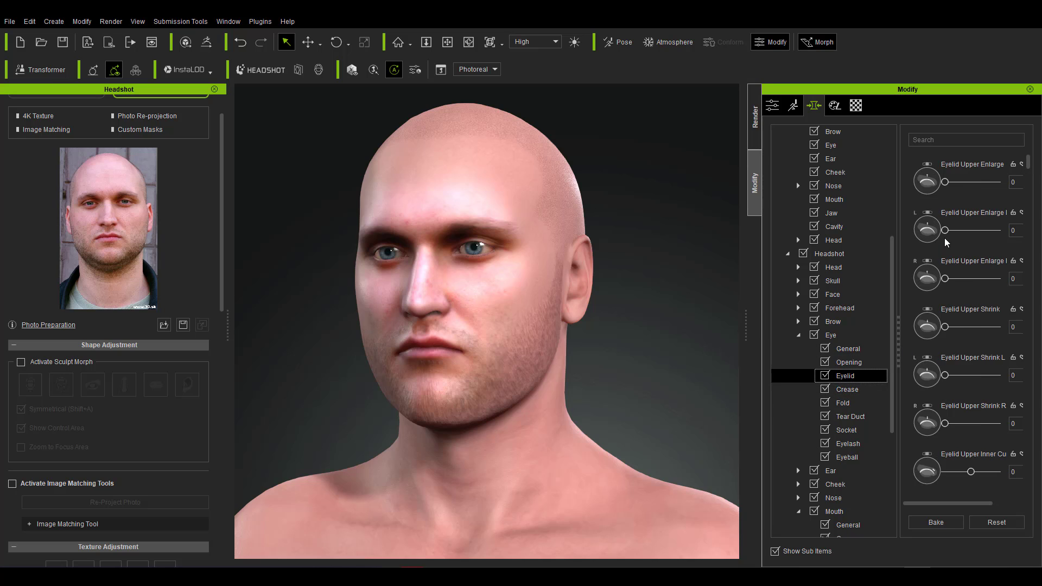
Step: Set the Headshot eyelid morphs Eyelid Upper Enlarge L to 15 and Eyelid Upper Shrink to 15
{"action": "mouse_move", "coordinate": [946, 233]}
{"action": "left_mouse_down"}
{"action": "mouse_move", "coordinate": [980, 229]}
{"action": "mouse_move", "coordinate": [953, 230]}
{"action": "left_mouse_up"}
{"action": "mouse_move", "coordinate": [973, 327]}
{"action": "left_mouse_down"}
{"action": "mouse_move", "coordinate": [1011, 327]}
{"action": "mouse_move", "coordinate": [953, 326]}
{"action": "left_mouse_up"}
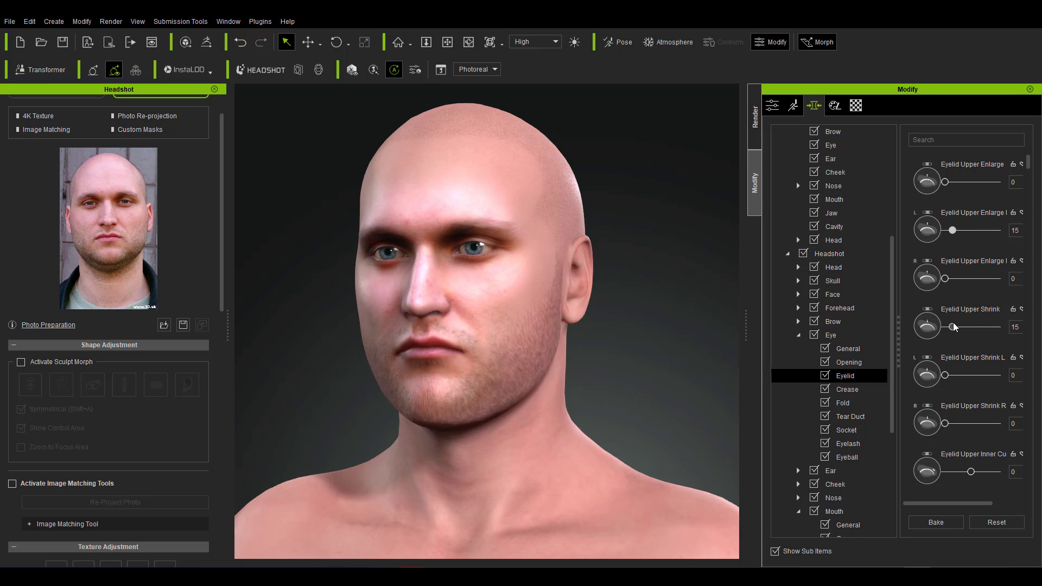
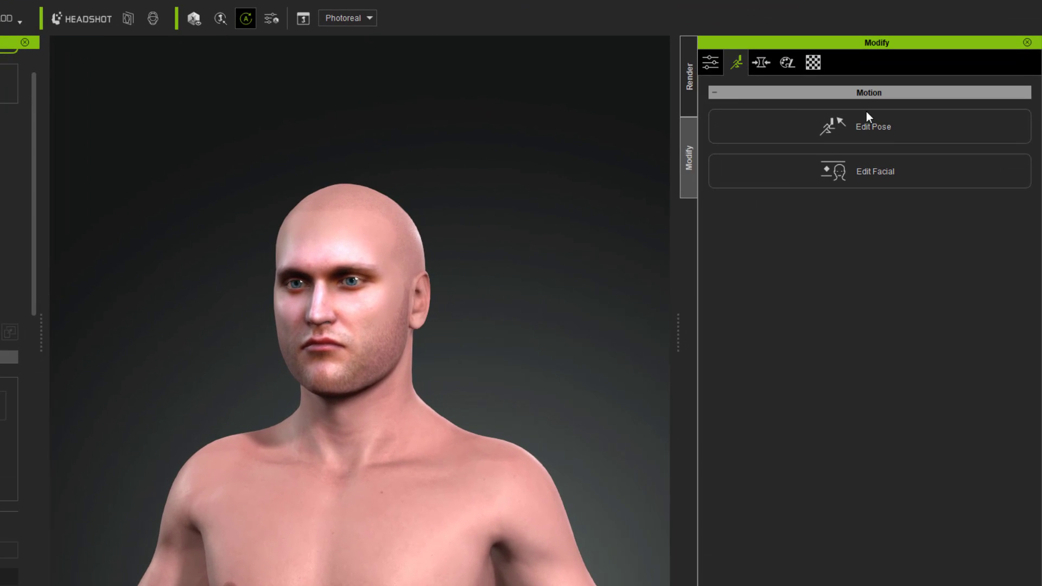
Step: Open the facial editor, turn the head to face forward and try the muscle control for the character's right eye
{"action": "left_click", "coordinate": [852, 176]}
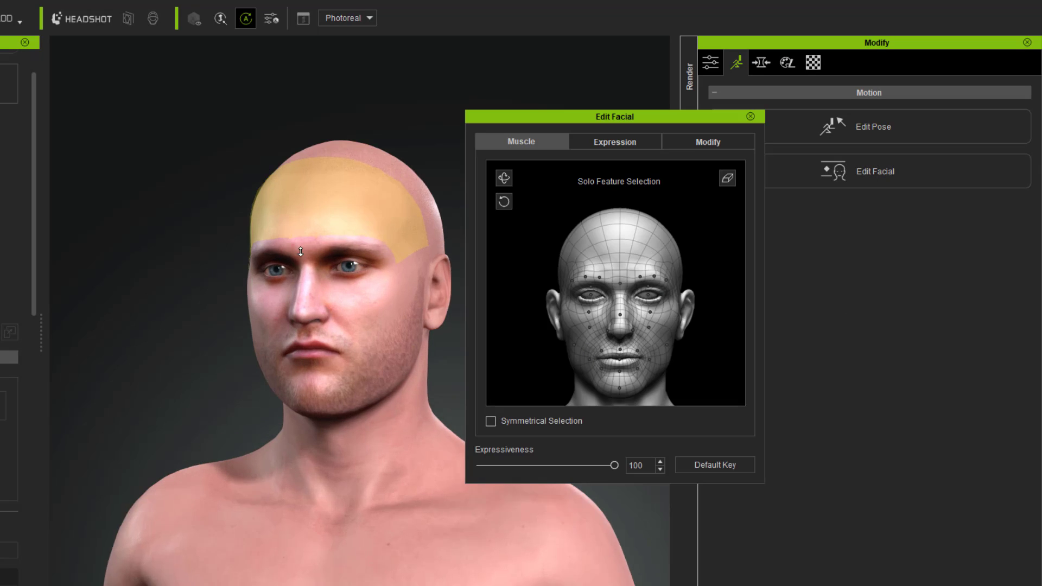
{"action": "scroll", "coordinate": [244, 307], "scroll_direction": "up", "scroll_amount": 3}
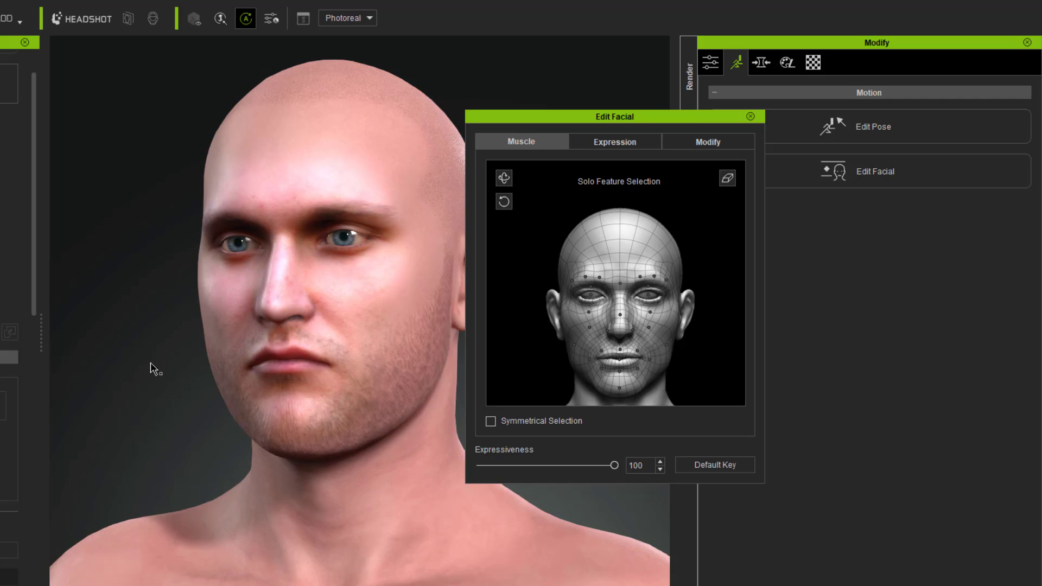
{"action": "right_click_drag", "start_coordinate": [152, 366], "coordinate": [768, 312]}
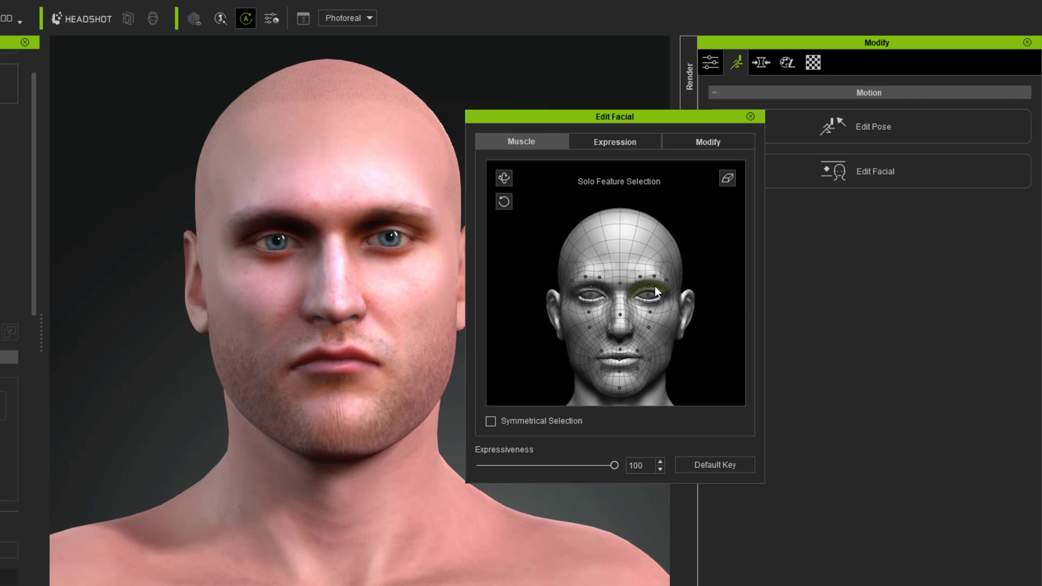
{"action": "left_click", "coordinate": [590, 293]}
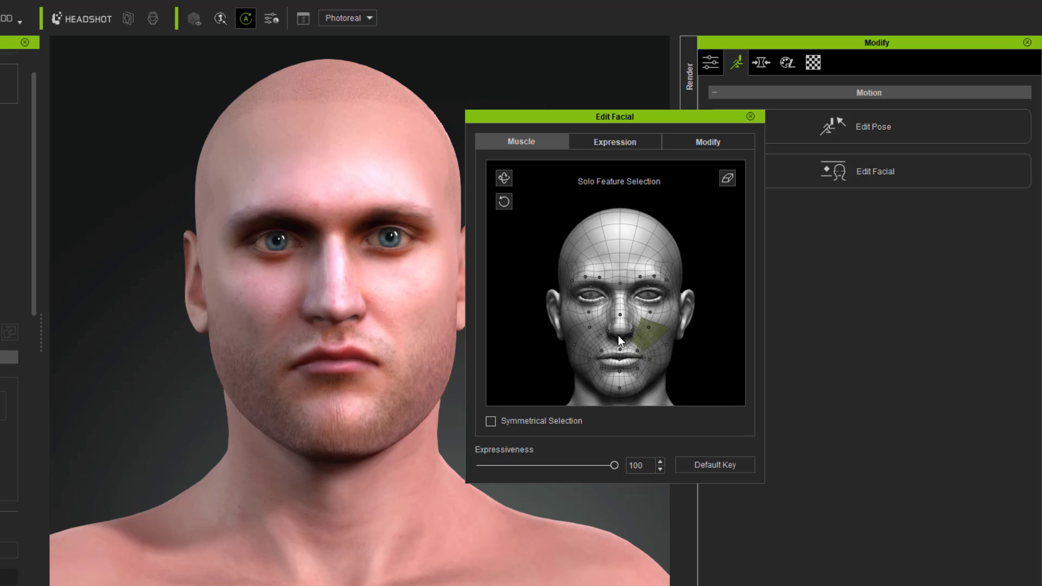
Step: Try several facial expression presets of the 01-Happy style on the character, ending with Happy_4
{"action": "left_click", "coordinate": [615, 142]}
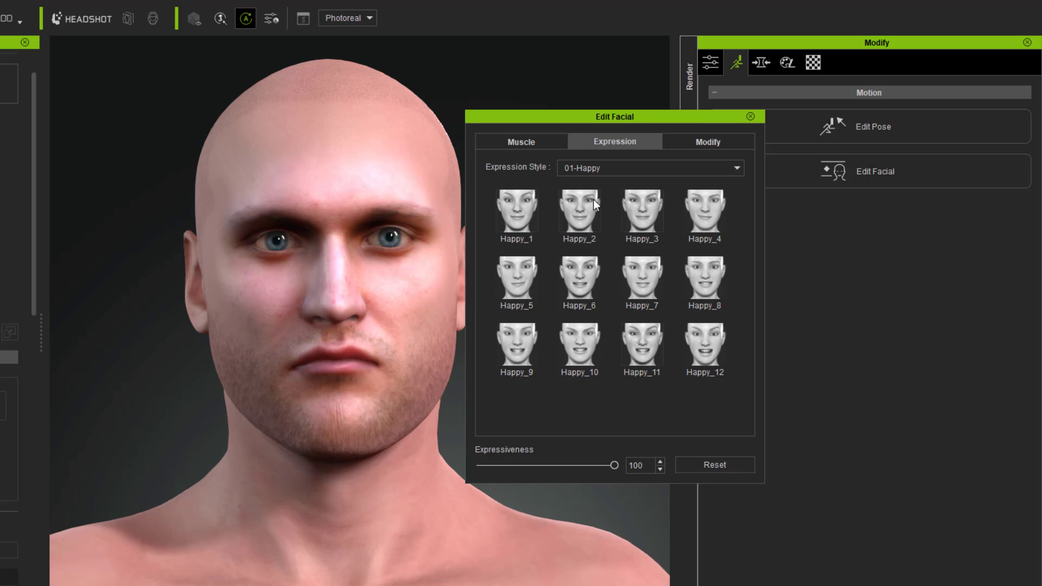
{"action": "left_click", "coordinate": [534, 224]}
{"action": "left_click", "coordinate": [578, 229]}
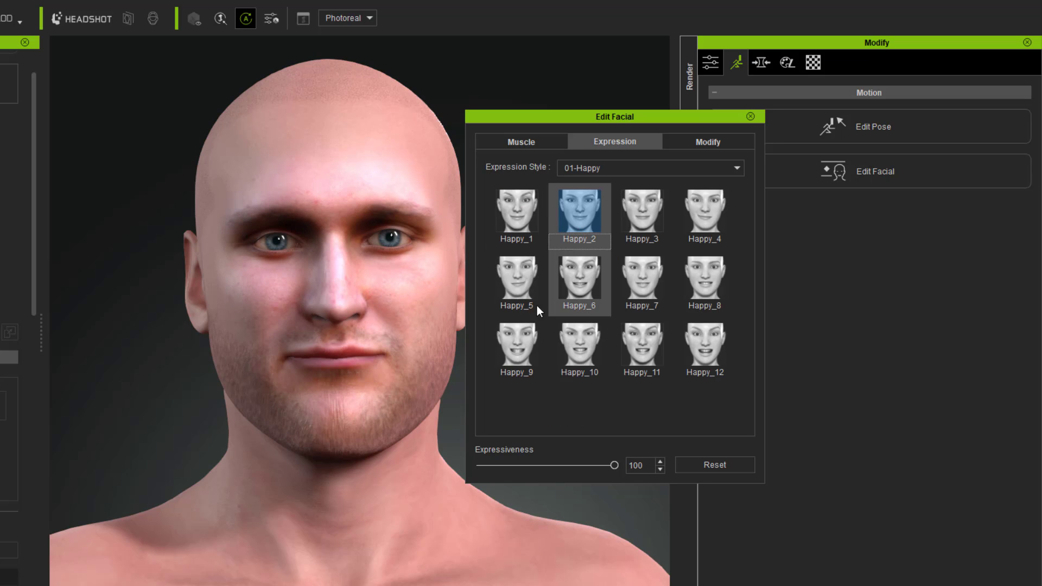
{"action": "left_click", "coordinate": [536, 293]}
{"action": "left_click", "coordinate": [580, 280]}
{"action": "left_click", "coordinate": [705, 215]}
Step: Test Happy_4 at a lower Expressiveness, bring it back to 100 and close the facial editor
{"action": "left_click_drag", "start_coordinate": [614, 465], "coordinate": [562, 465]}
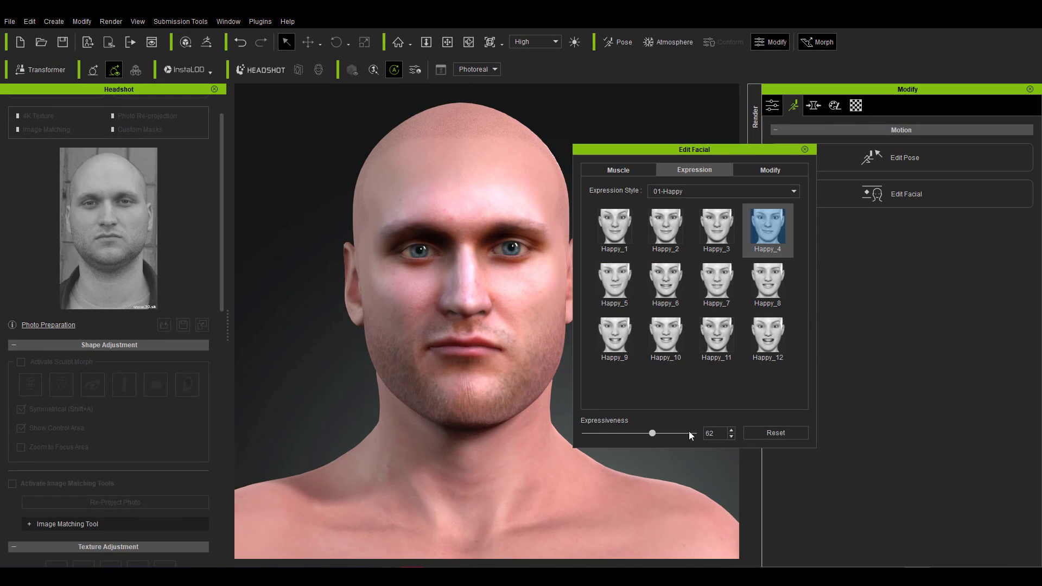
{"action": "left_click_drag", "start_coordinate": [689, 433], "coordinate": [727, 421]}
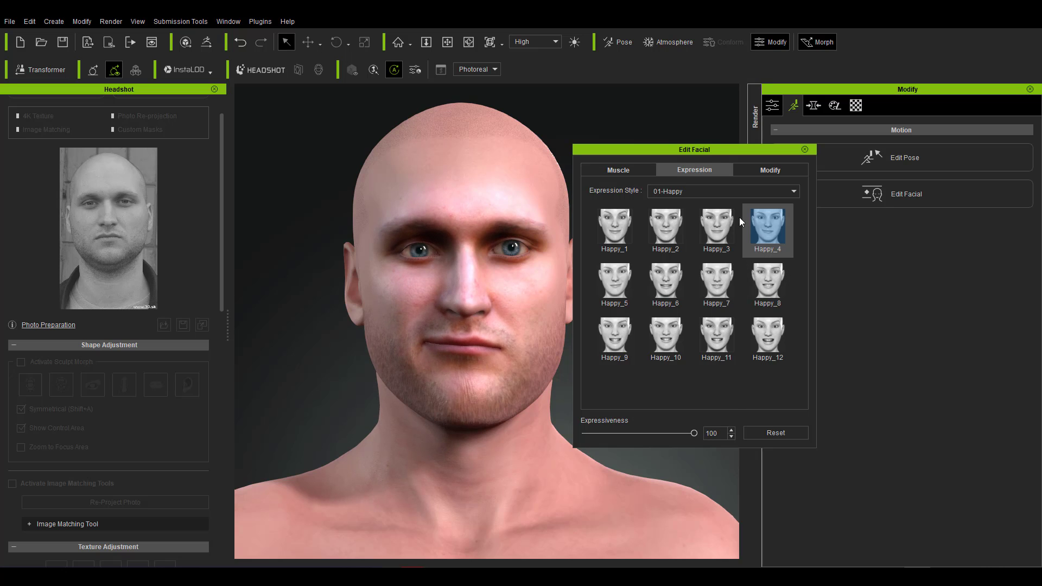
{"action": "left_click", "coordinate": [733, 190]}
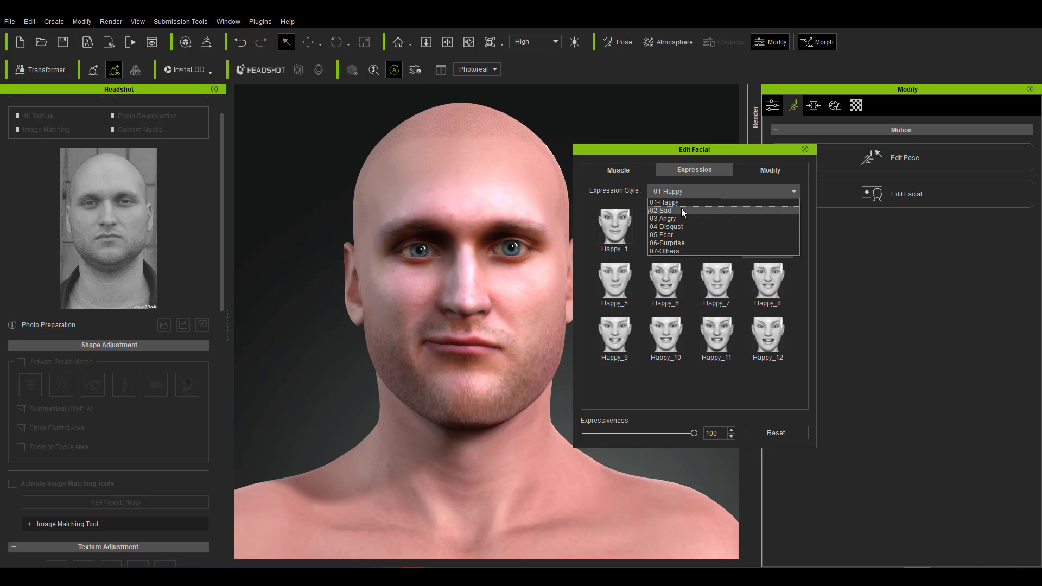
{"action": "left_click", "coordinate": [807, 149]}
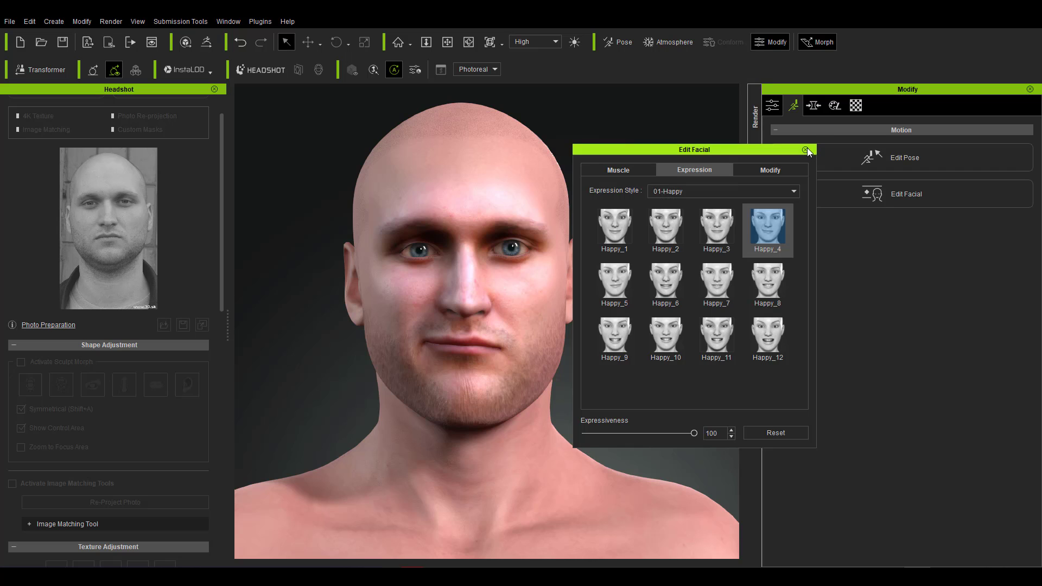
{"action": "left_click", "coordinate": [806, 150]}
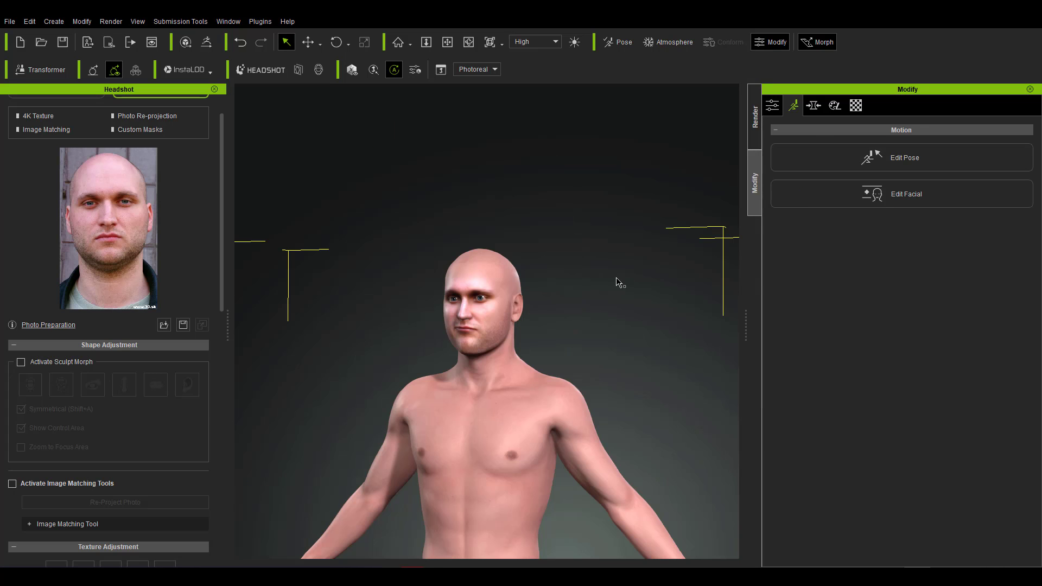
Step: Open the pose editor and try raising the character's left hand to shoulder height in Full Body mode
{"action": "left_click", "coordinate": [916, 171]}
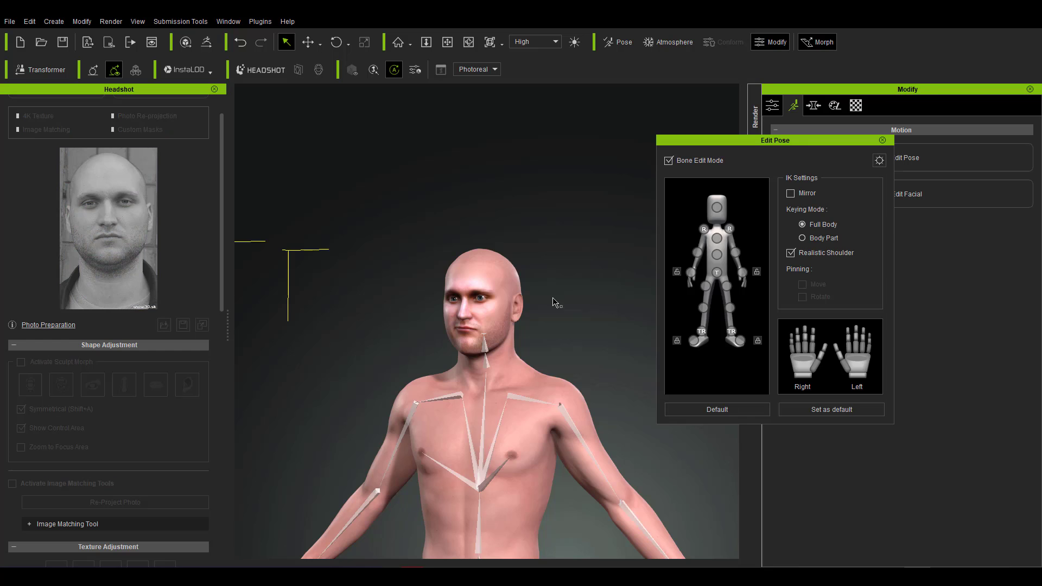
{"action": "right_click_drag", "start_coordinate": [635, 477], "coordinate": [365, 496]}
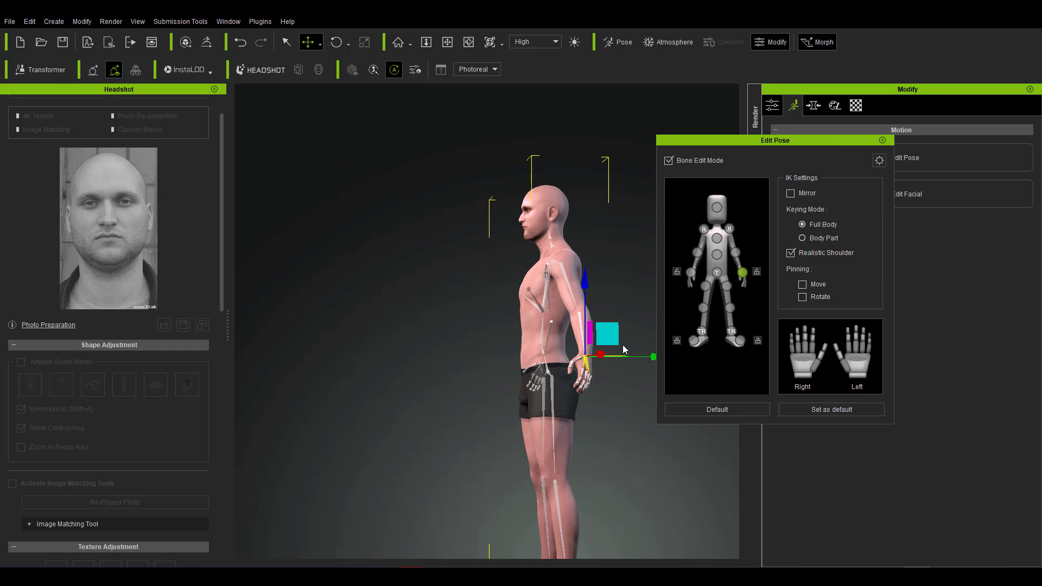
{"action": "left_click_drag", "start_coordinate": [609, 335], "coordinate": [557, 244]}
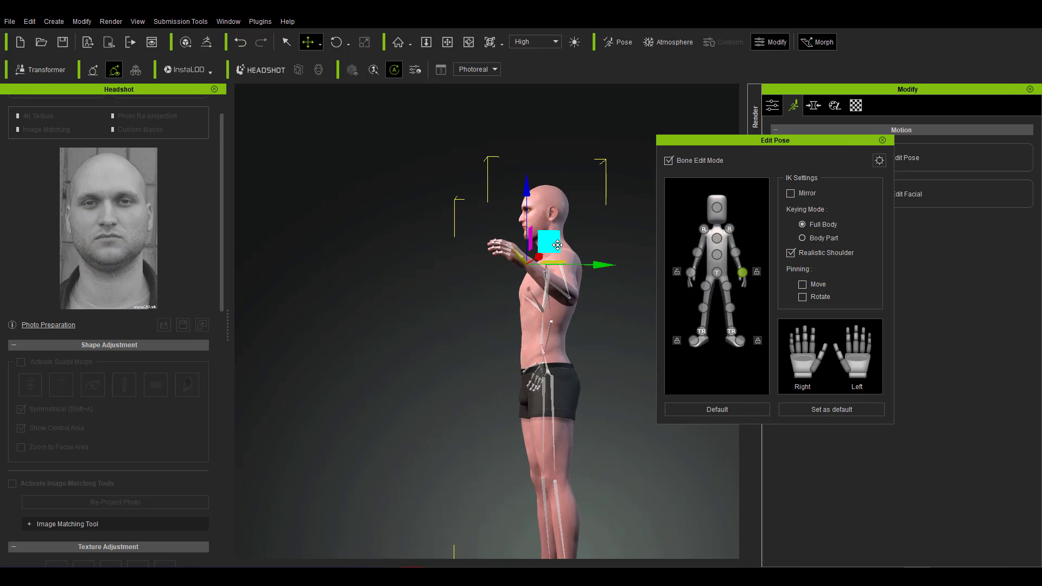
{"action": "right_click_drag", "start_coordinate": [557, 245], "coordinate": [630, 452]}
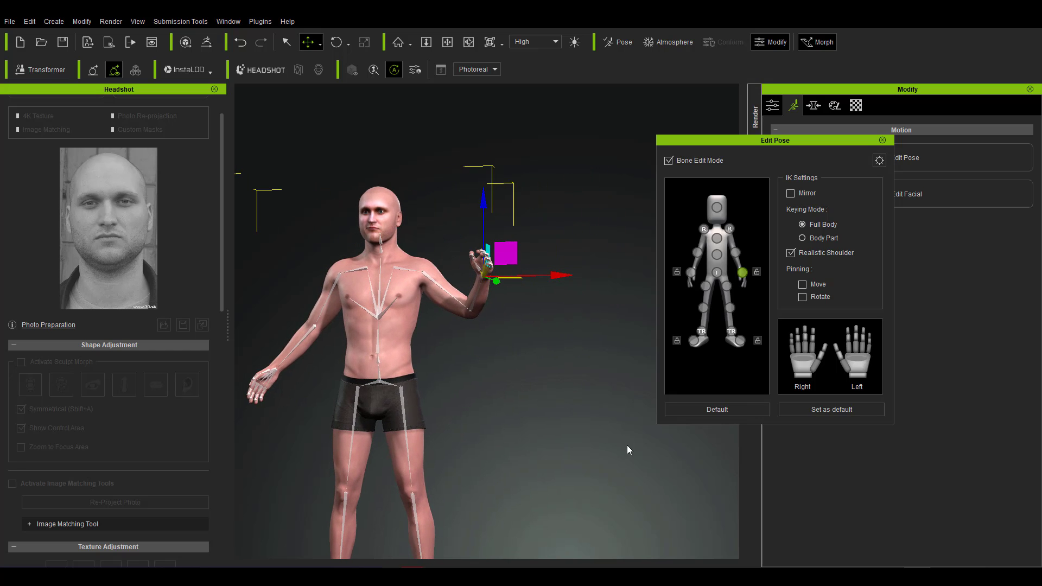
{"action": "key", "text": "ctrl+z"}
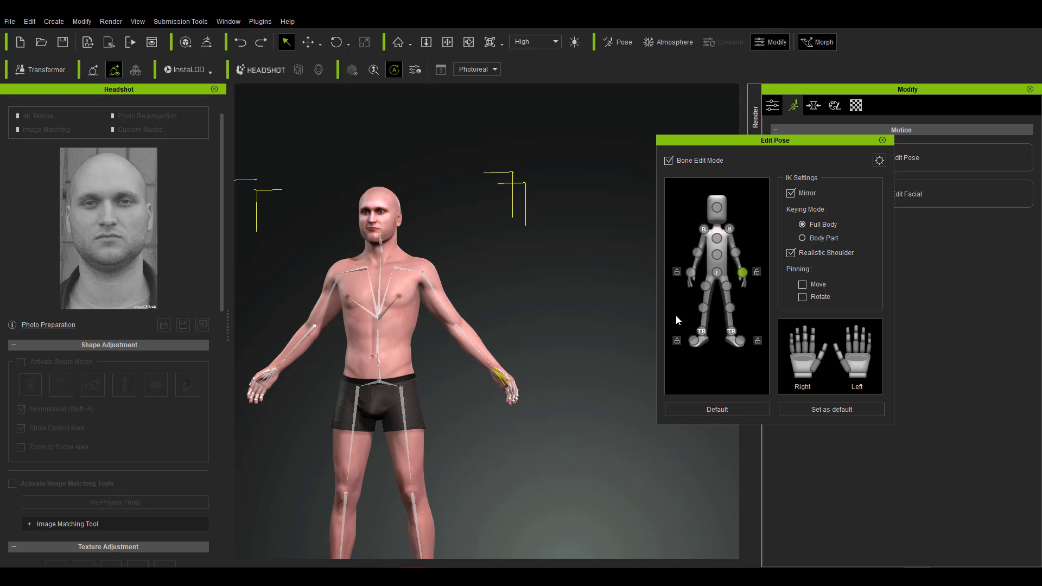
Step: With Mirror enabled, move both hands together forward in front of the torso
{"action": "key", "text": "w"}
{"action": "scroll", "coordinate": [555, 360], "scroll_direction": "up", "scroll_amount": 1}
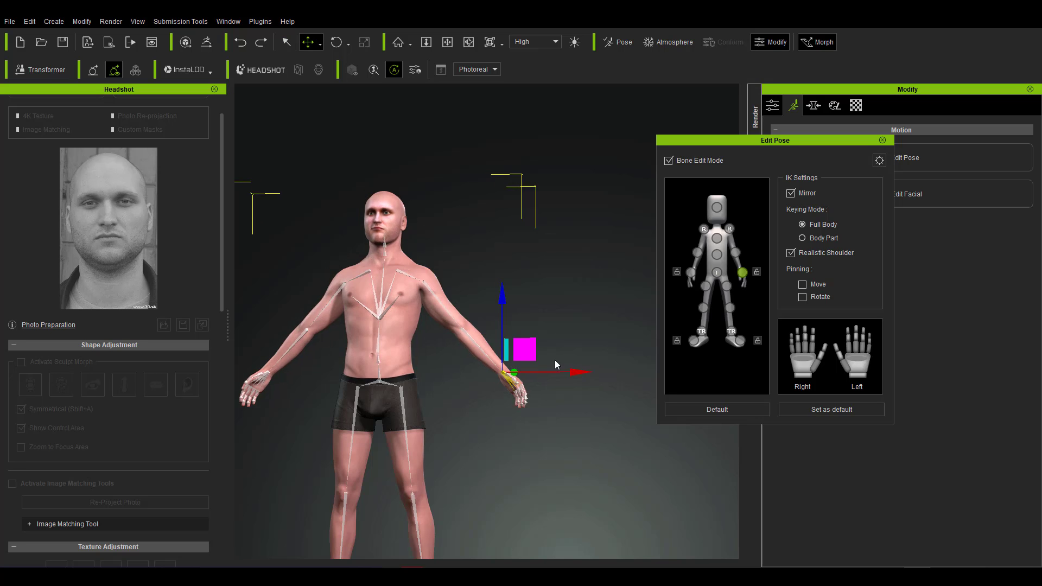
{"action": "left_click_drag", "start_coordinate": [555, 360], "coordinate": [407, 310]}
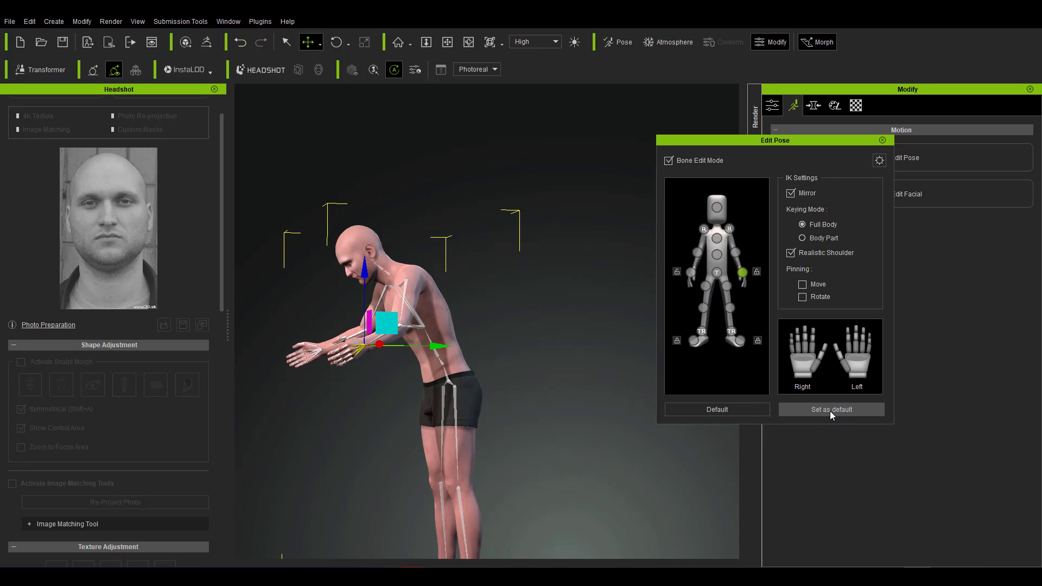
Step: Restore the character's default T-pose and view the body from the front
{"action": "left_click", "coordinate": [730, 410]}
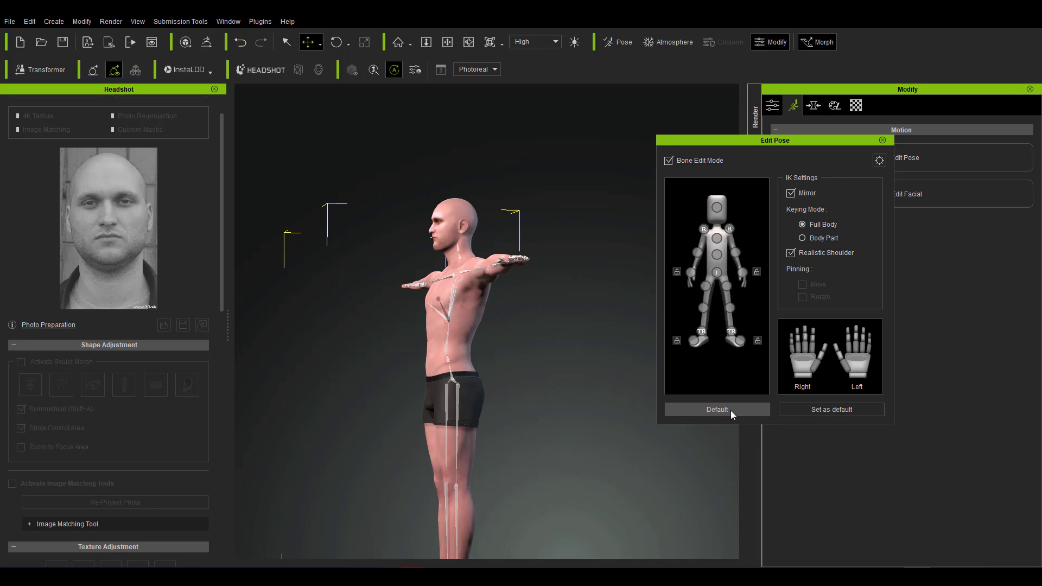
{"action": "right_click_drag", "start_coordinate": [439, 371], "coordinate": [652, 400]}
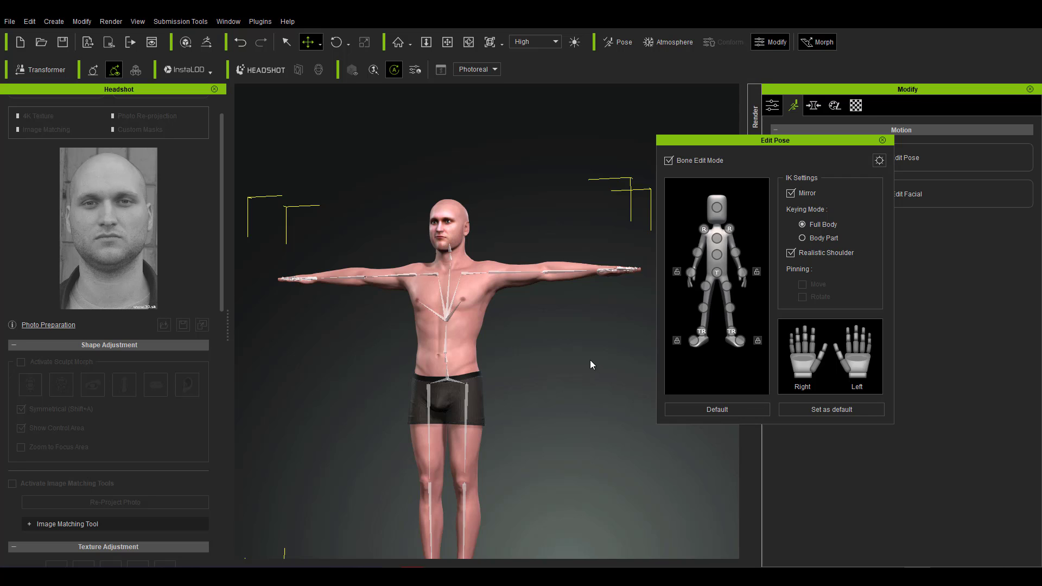
{"action": "right_click_drag", "start_coordinate": [592, 365], "coordinate": [577, 319]}
{"action": "scroll", "coordinate": [575, 318], "scroll_direction": "up", "scroll_amount": 2}
{"action": "scroll", "coordinate": [576, 325], "scroll_direction": "down", "scroll_amount": 2}
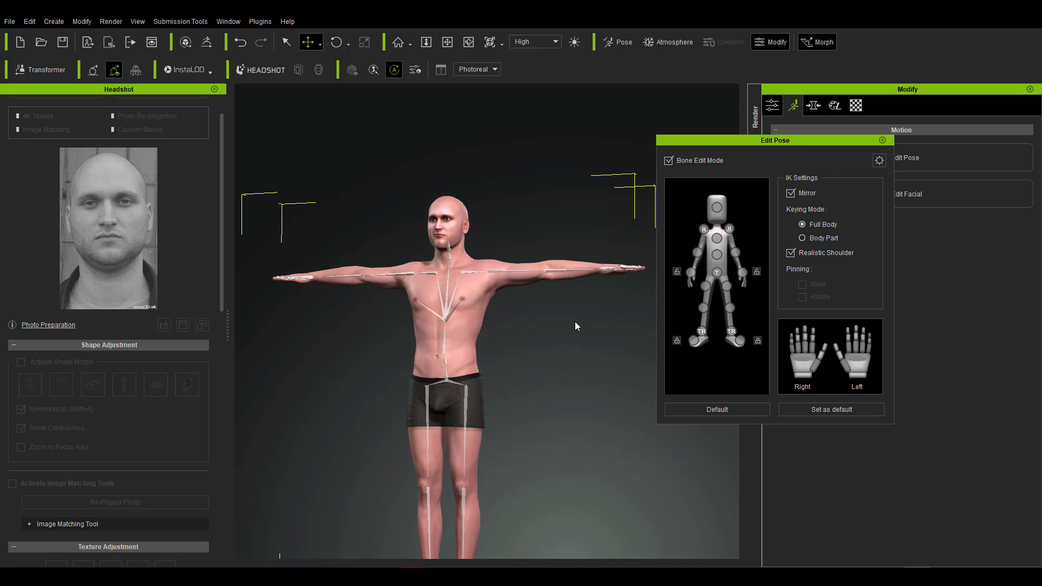
{"action": "scroll", "coordinate": [576, 324], "scroll_direction": "down", "scroll_amount": 1}
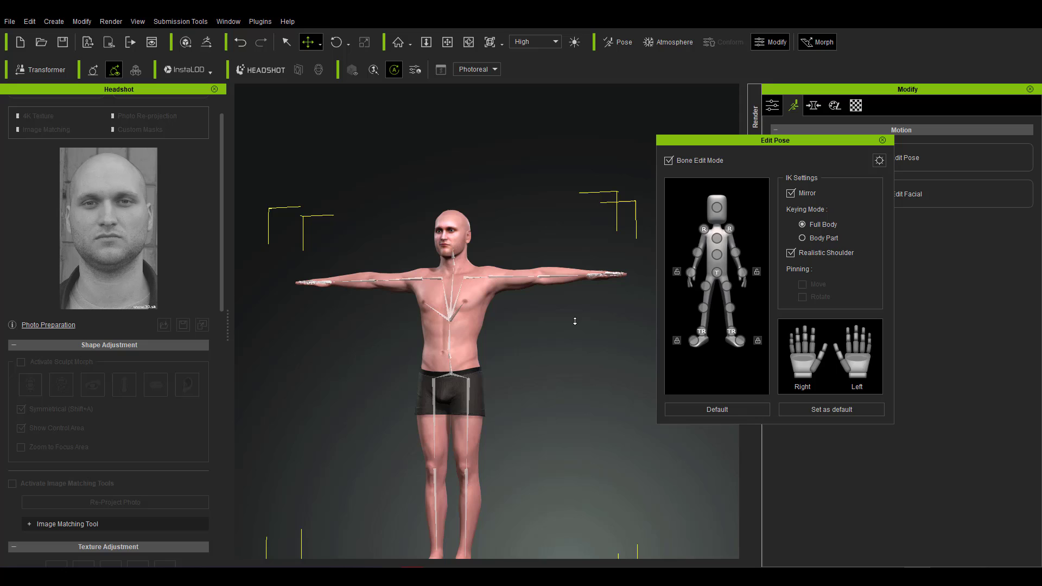
Step: Turn off Mirror, set the keying mode to Body Part and move only the left hand upward and inward
{"action": "left_click", "coordinate": [801, 193]}
{"action": "left_click", "coordinate": [816, 239]}
{"action": "left_click", "coordinate": [742, 272]}
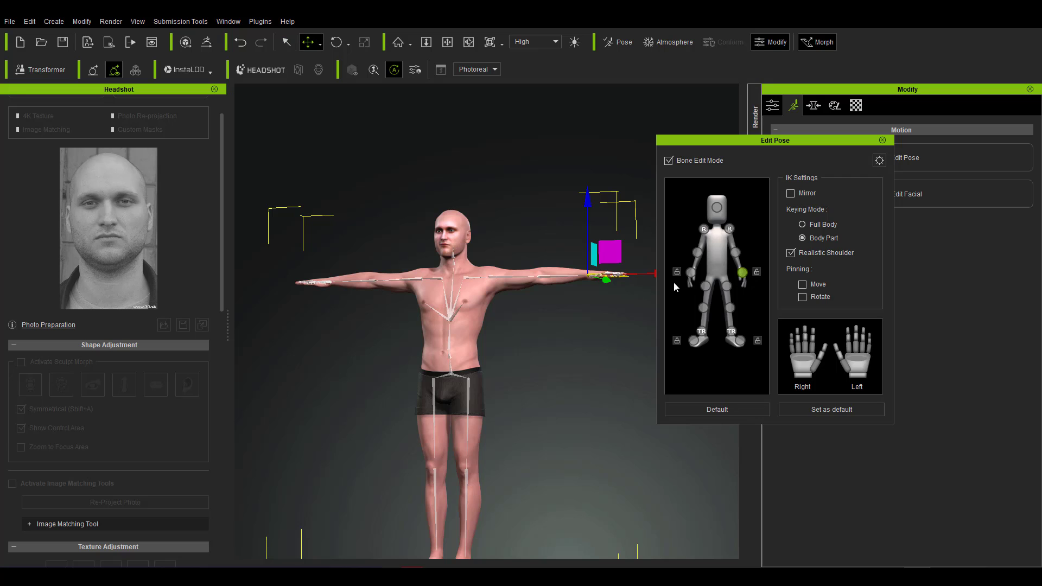
{"action": "left_click_drag", "start_coordinate": [618, 252], "coordinate": [581, 220]}
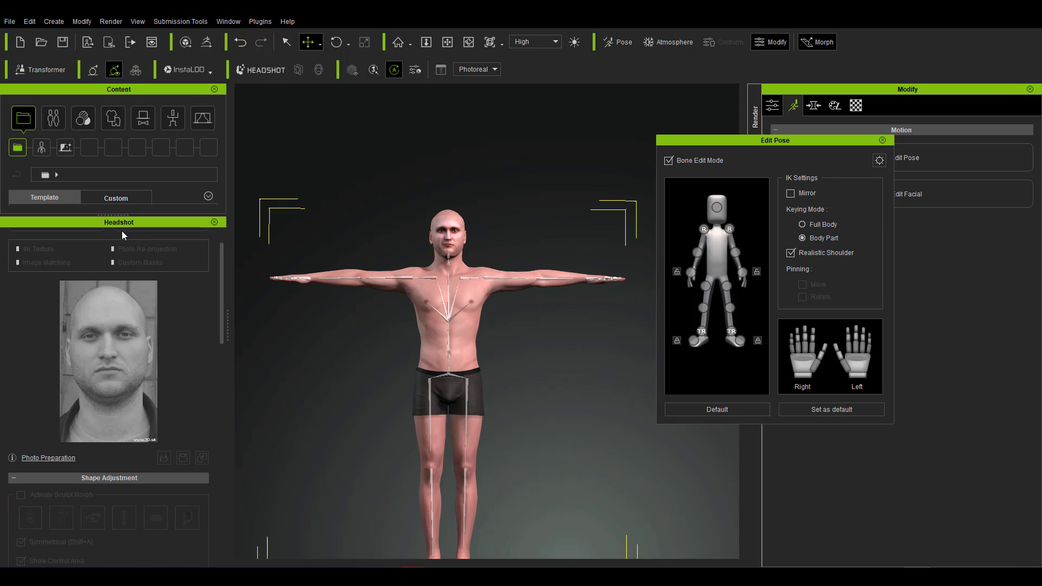
Step: Dress the character from the content templates in jeans, a Punk Leather Jacket, the Tank Top and Boots_B
{"action": "left_click", "coordinate": [215, 222]}
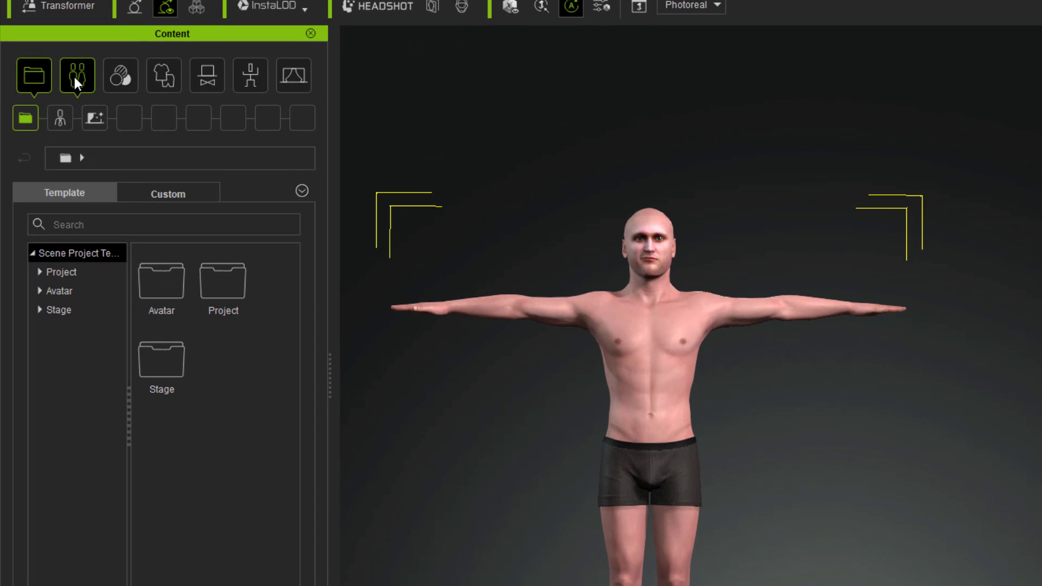
{"action": "left_click", "coordinate": [75, 80]}
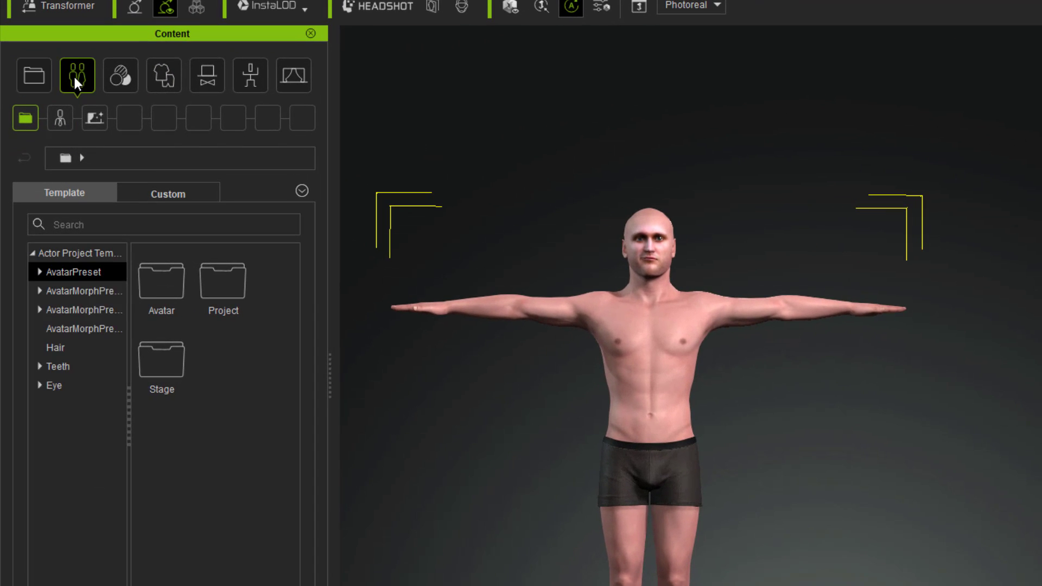
{"action": "double_click", "coordinate": [220, 274]}
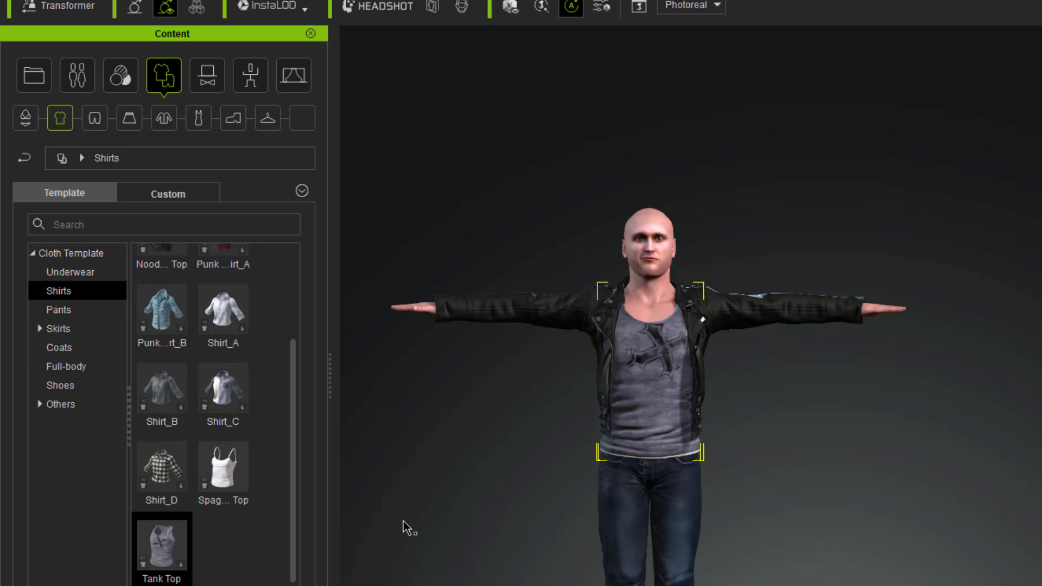
{"action": "left_click", "coordinate": [60, 385]}
{"action": "double_click", "coordinate": [223, 277]}
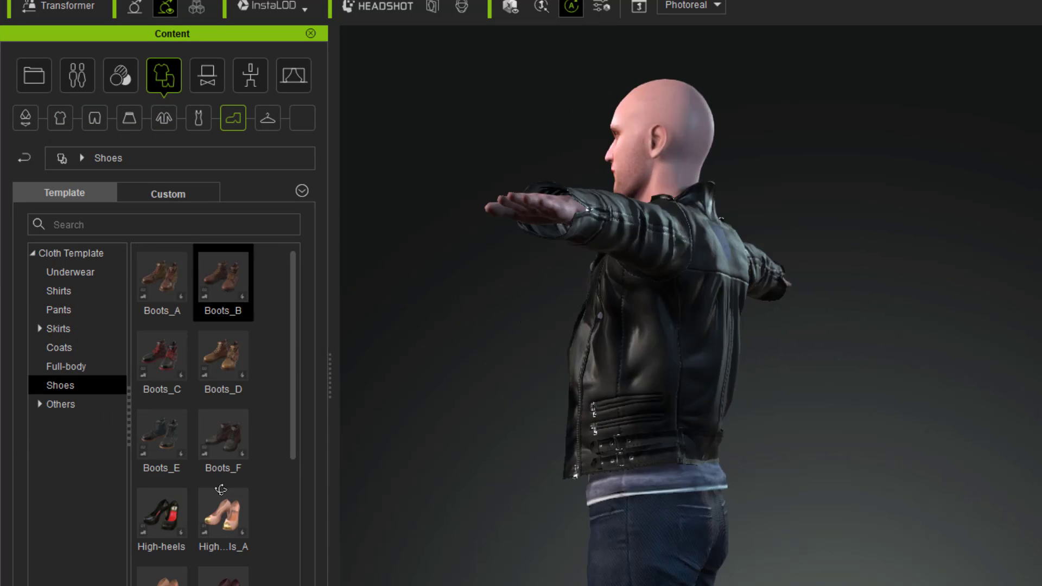
Step: Try the male MotionPlus Await pose, then apply the walking pose Movi...k_01 from 2_Male Pose
{"action": "left_click", "coordinate": [250, 75]}
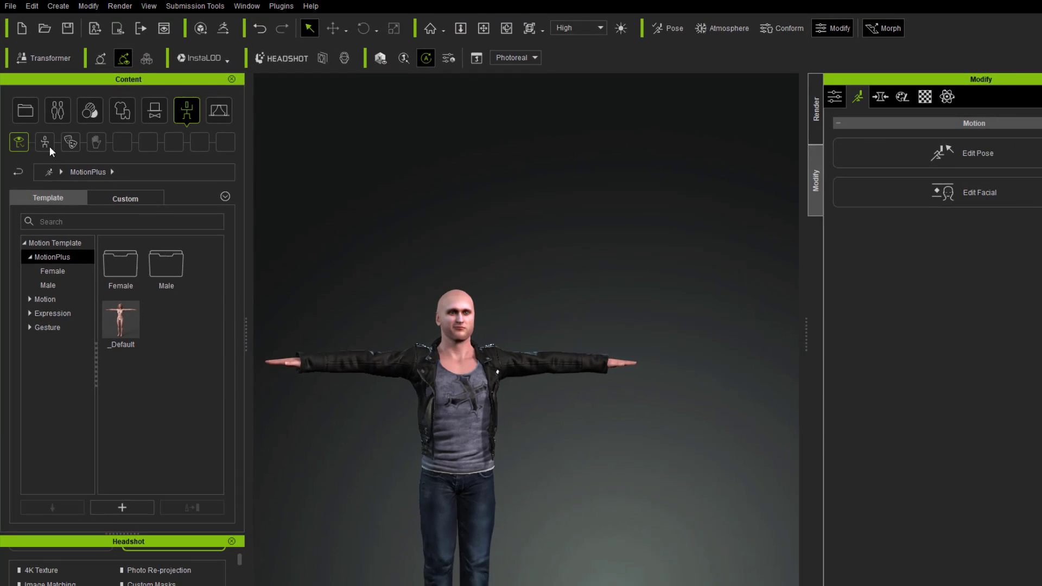
{"action": "left_click", "coordinate": [59, 120]}
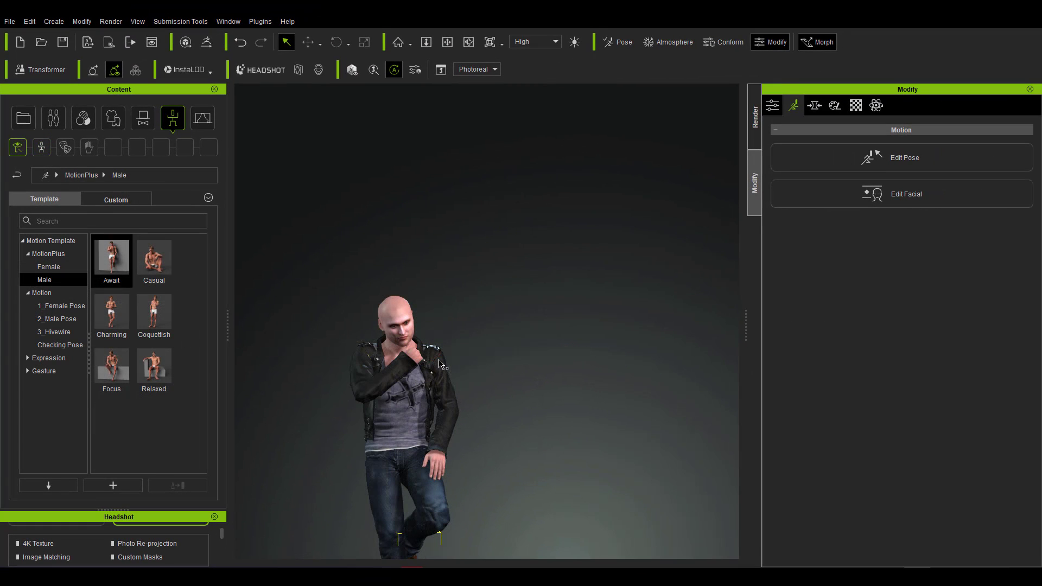
{"action": "left_click", "coordinate": [69, 319]}
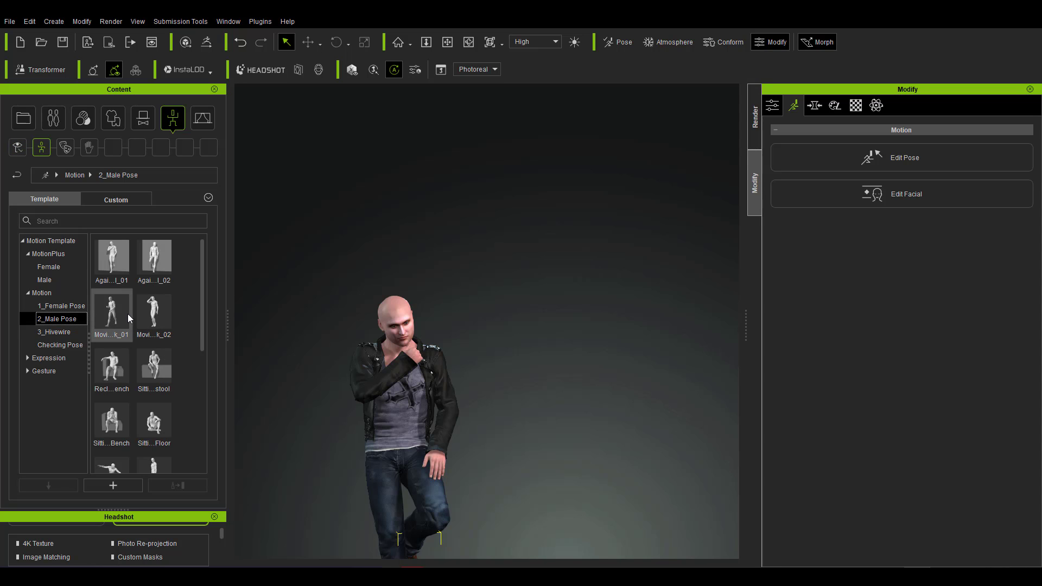
{"action": "double_click", "coordinate": [117, 311]}
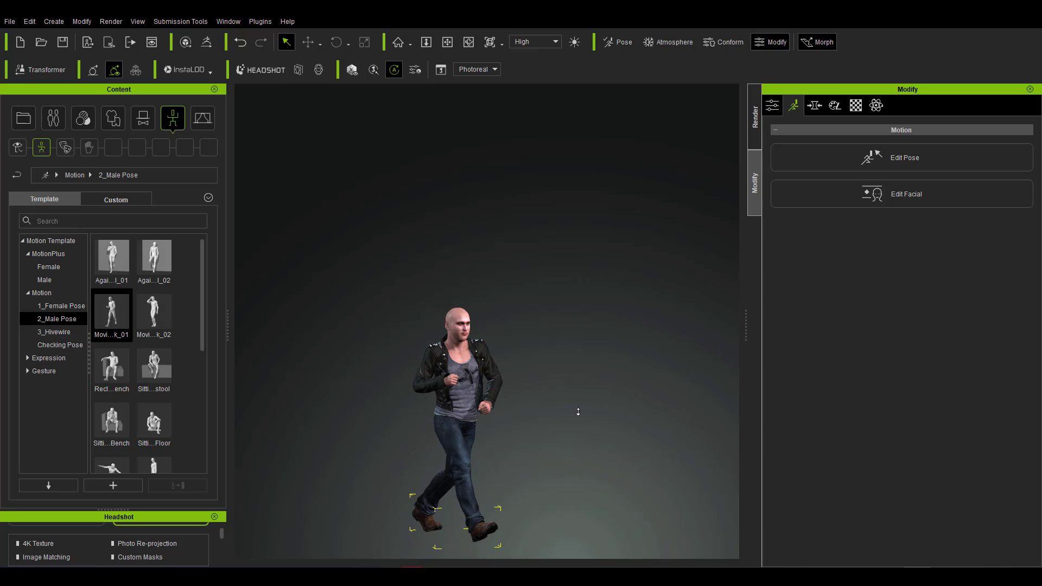
Step: Start muscle-based facial editing on the dressed character and turn the head toward its left side
{"action": "left_click", "coordinate": [929, 202]}
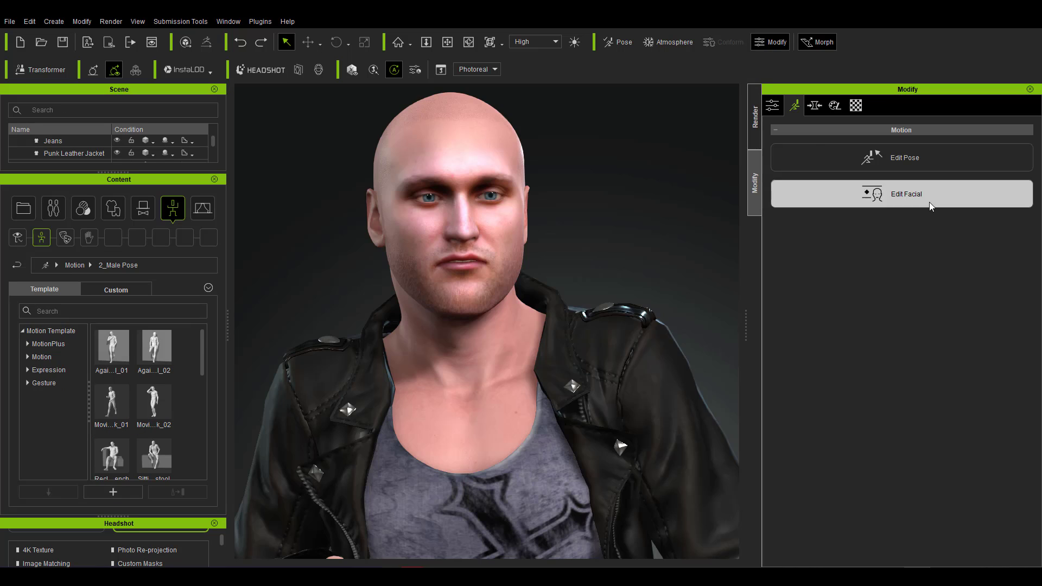
{"action": "left_click", "coordinate": [618, 170]}
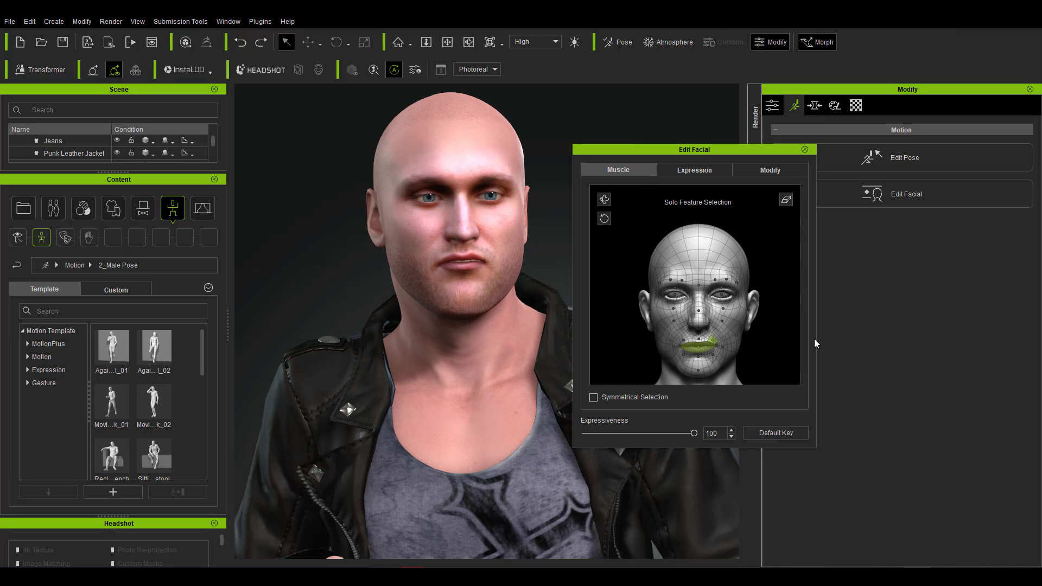
{"action": "left_click", "coordinate": [604, 200]}
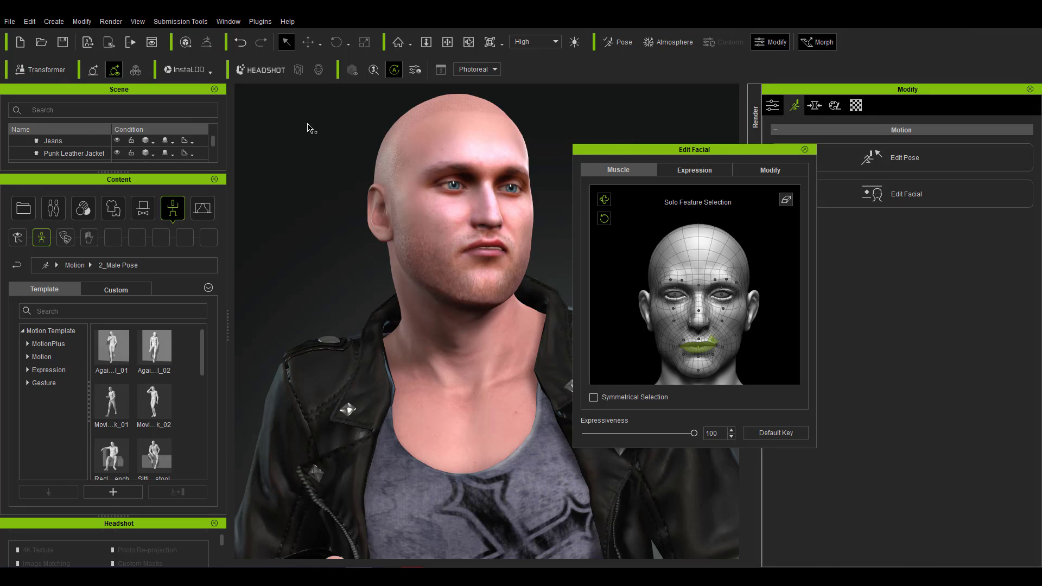
Step: Try the Dusk_Hair template on the bald head, then replace it with the Fad...awk hairstyle
{"action": "left_click", "coordinate": [18, 237]}
{"action": "left_click", "coordinate": [54, 208]}
{"action": "left_click", "coordinate": [113, 238]}
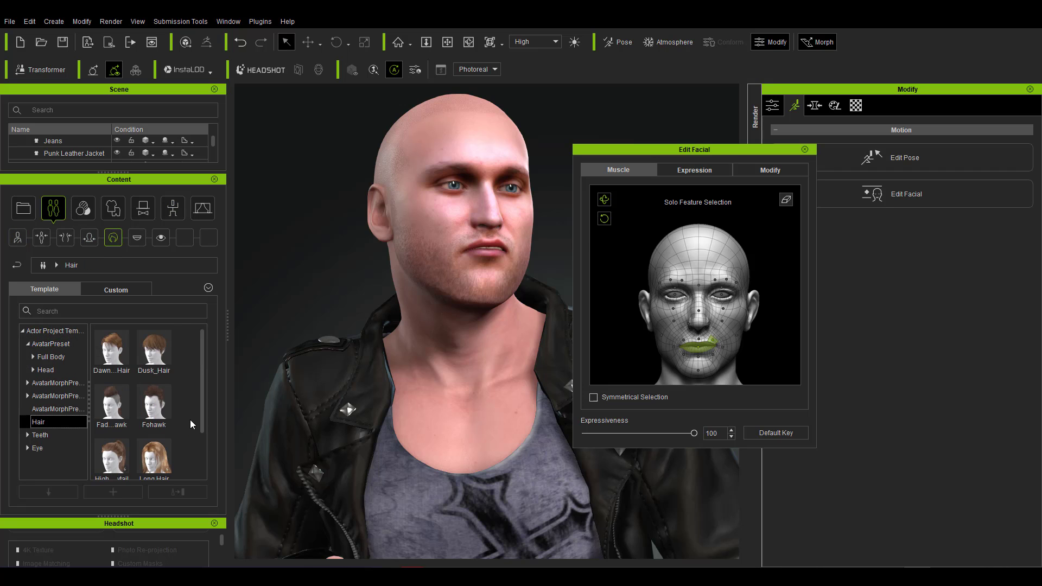
{"action": "double_click", "coordinate": [152, 352]}
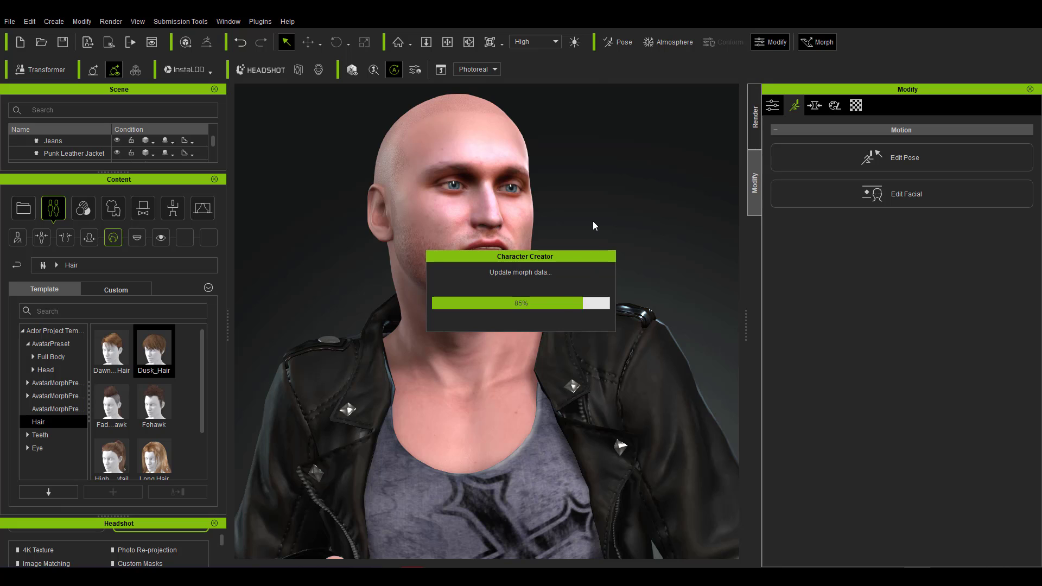
{"action": "double_click", "coordinate": [112, 401]}
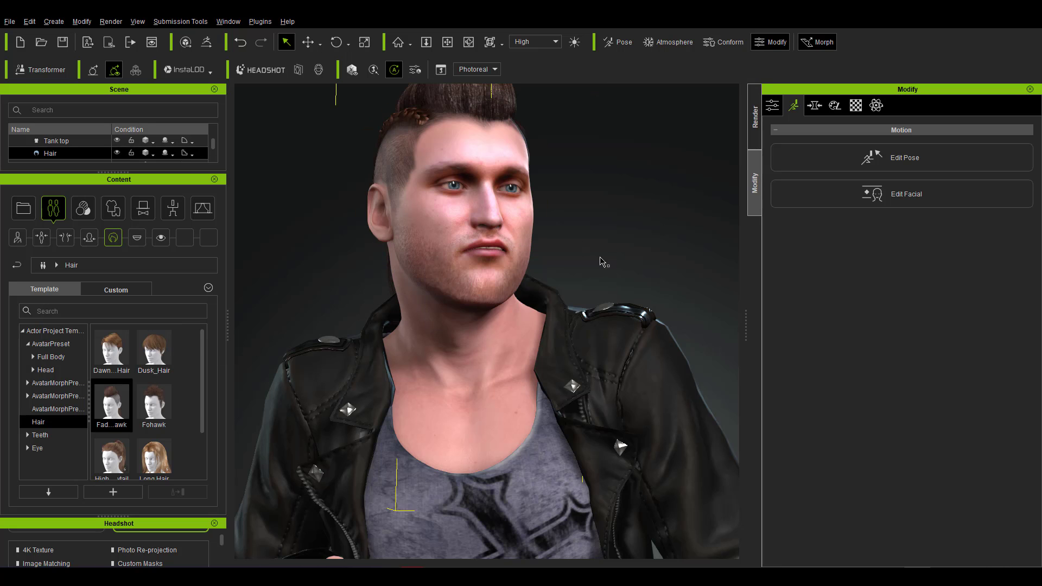
{"action": "scroll", "coordinate": [607, 286], "scroll_direction": "down", "scroll_amount": 3}
{"action": "right_click_drag", "start_coordinate": [607, 286], "coordinate": [635, 402]}
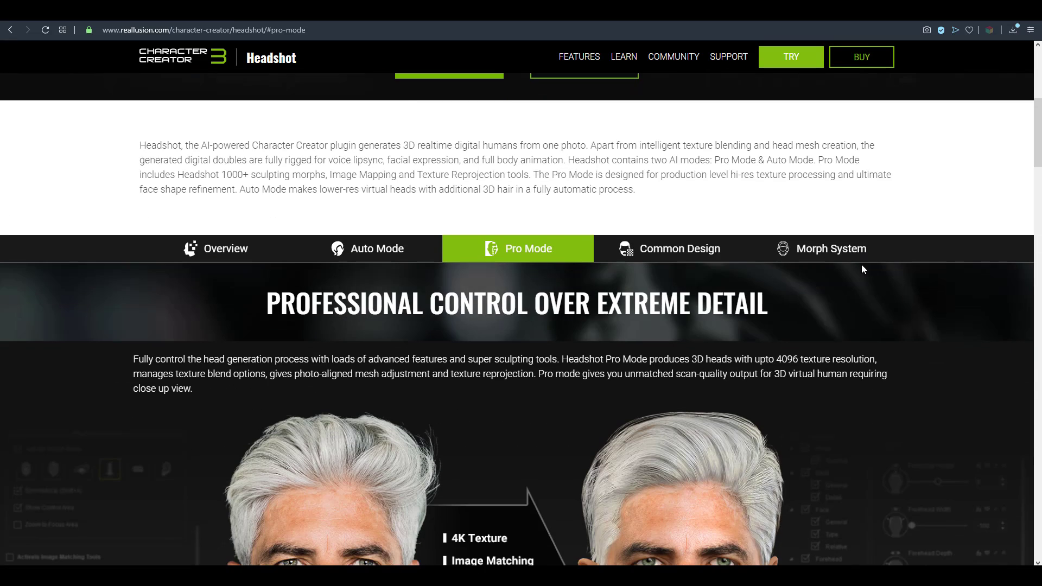
Step: Switch to the browser and read through the Pro Mode section of Reallusion's Headshot product page
{"action": "scroll", "coordinate": [859, 266], "scroll_direction": "down", "scroll_amount": 5}
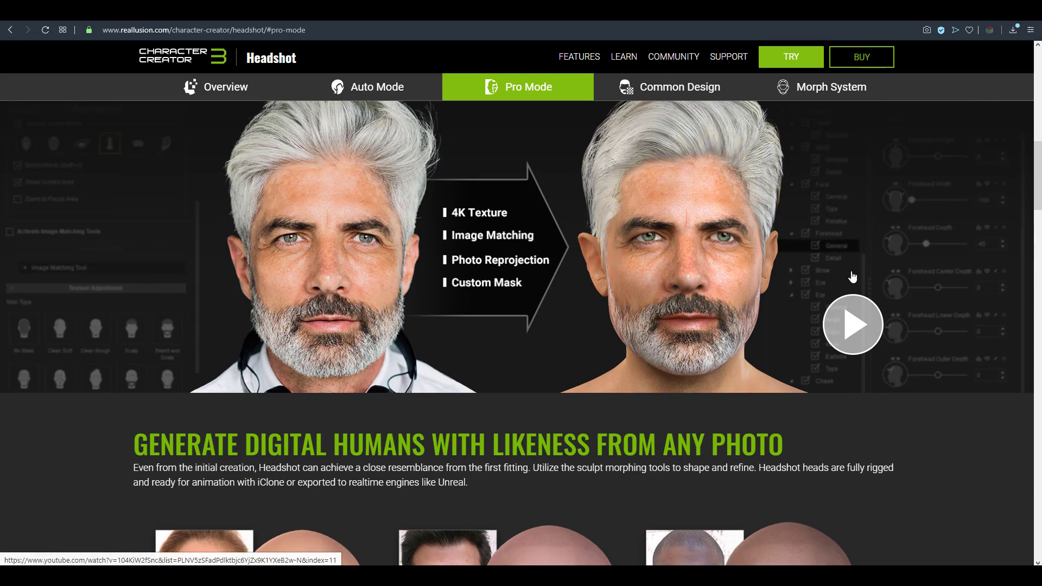
{"action": "scroll", "coordinate": [853, 277], "scroll_direction": "down", "scroll_amount": 5}
{"action": "scroll", "coordinate": [838, 308], "scroll_direction": "down", "scroll_amount": 6}
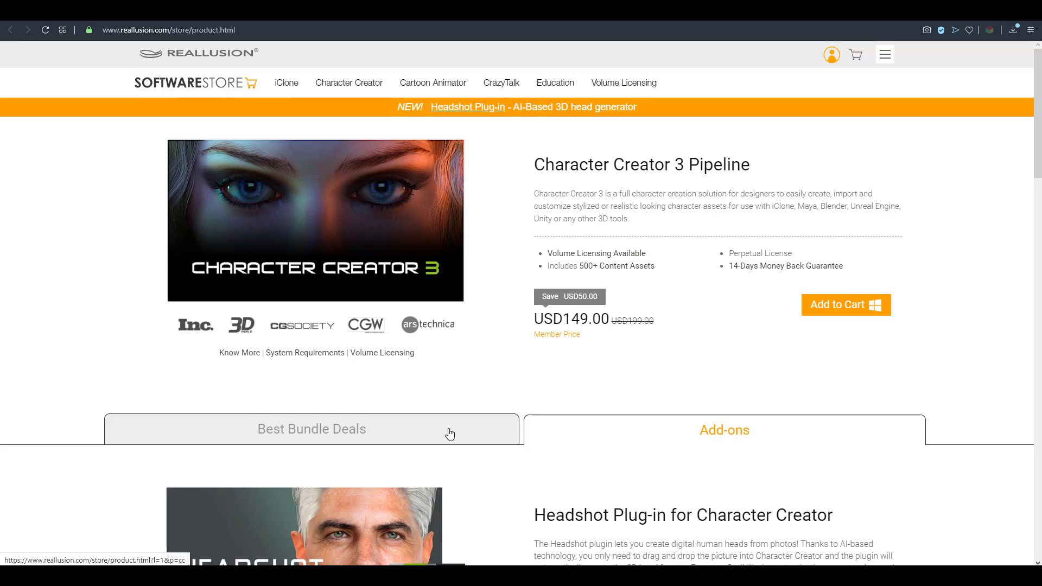
Step: Examine the prices and contents of the Best Bundle Deals for Character Creator 3 in the Reallusion store
{"action": "left_click", "coordinate": [449, 433]}
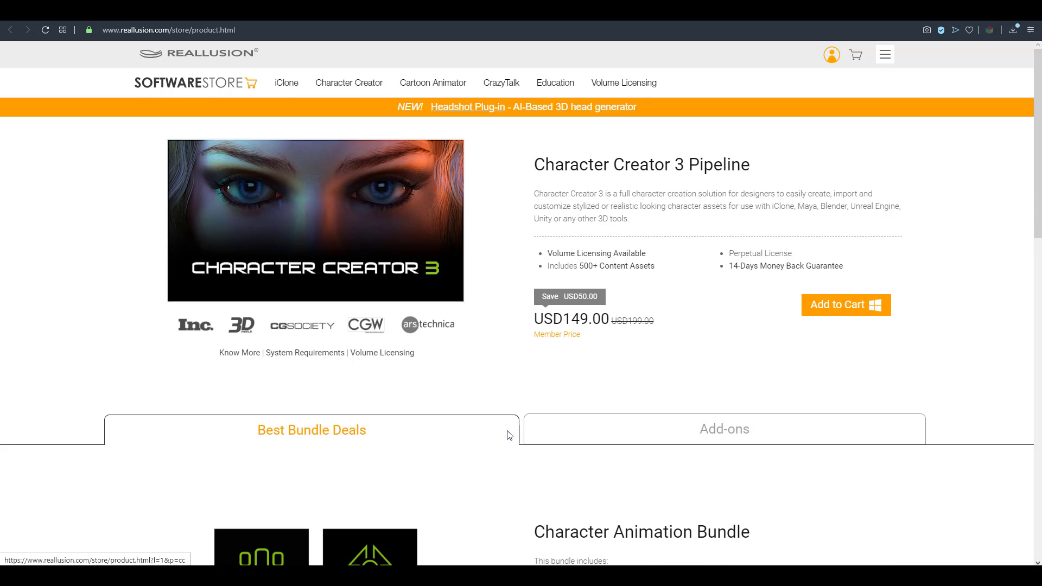
{"action": "scroll", "coordinate": [507, 433], "scroll_direction": "down", "scroll_amount": 4}
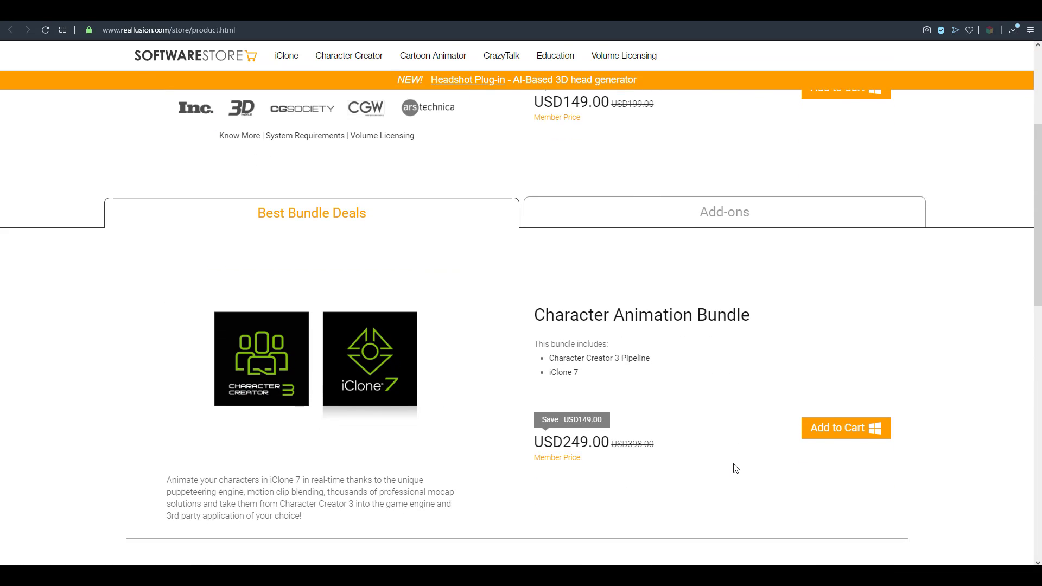
{"action": "scroll", "coordinate": [736, 467], "scroll_direction": "down", "scroll_amount": 5}
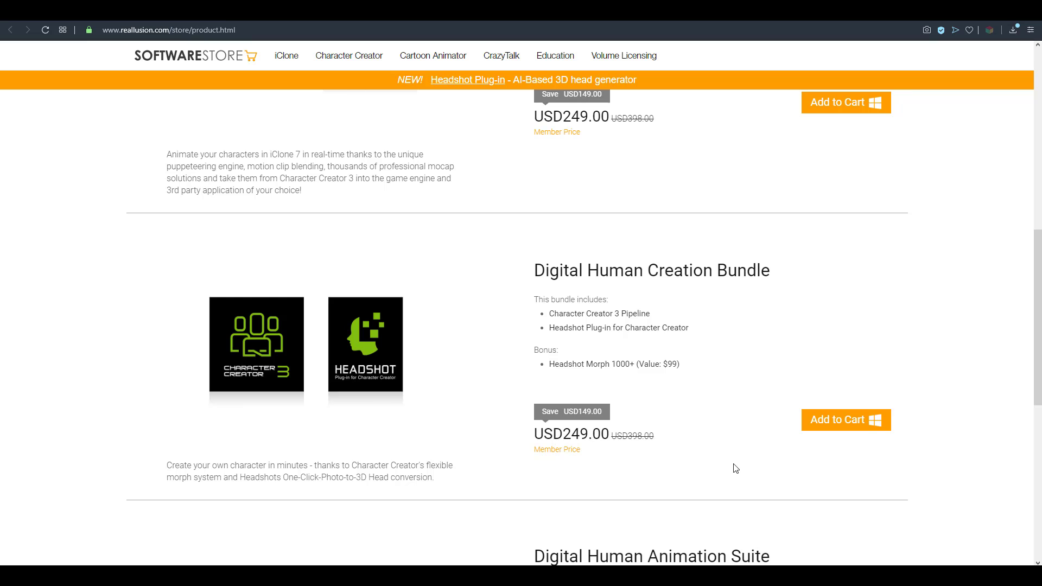
{"action": "scroll", "coordinate": [735, 468], "scroll_direction": "up", "scroll_amount": 2}
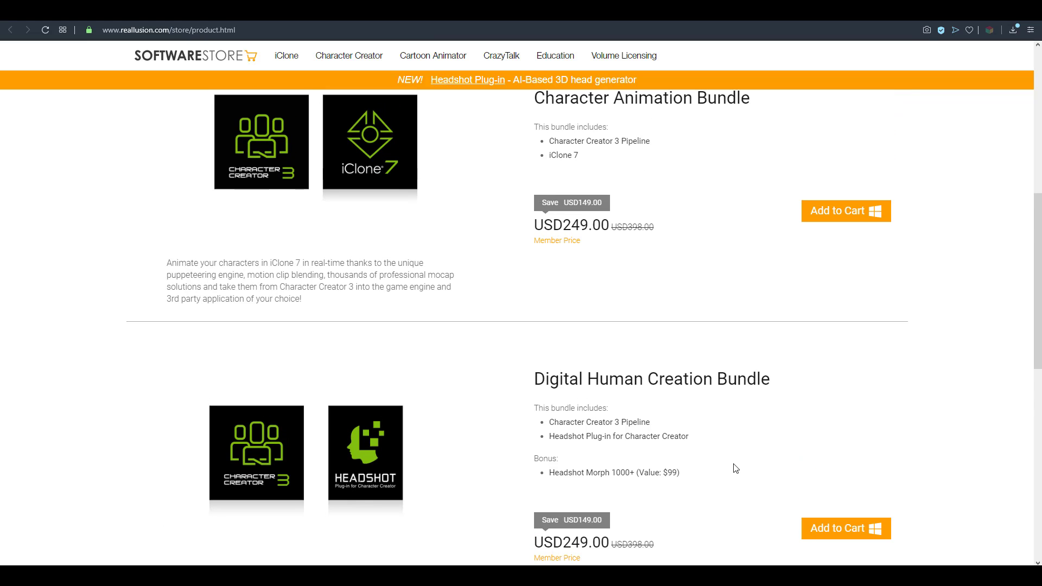
{"action": "scroll", "coordinate": [735, 468], "scroll_direction": "down", "scroll_amount": 2}
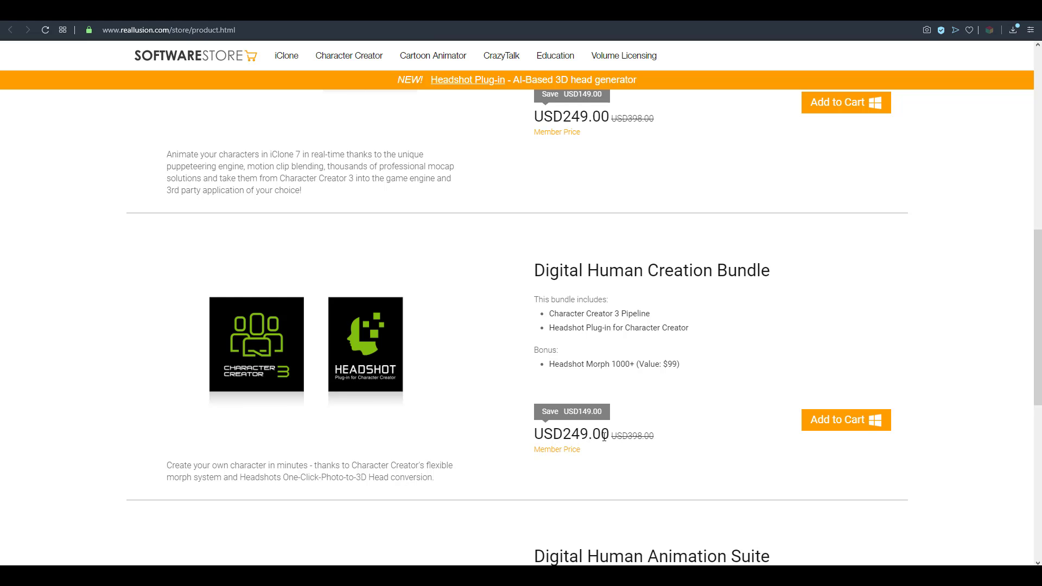
{"action": "scroll", "coordinate": [626, 440], "scroll_direction": "up", "scroll_amount": 5}
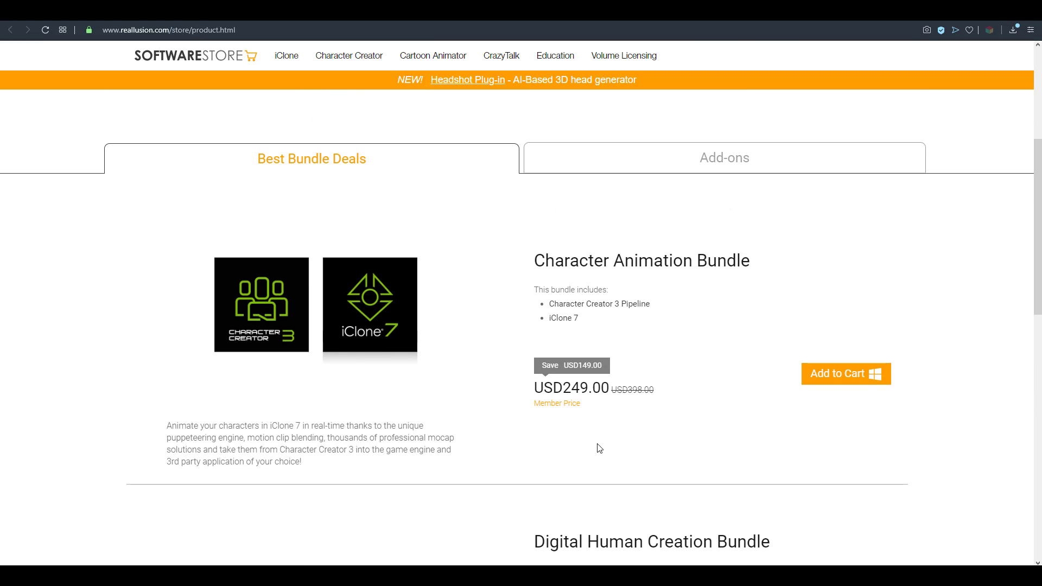
{"action": "scroll", "coordinate": [622, 462], "scroll_direction": "down", "scroll_amount": 9}
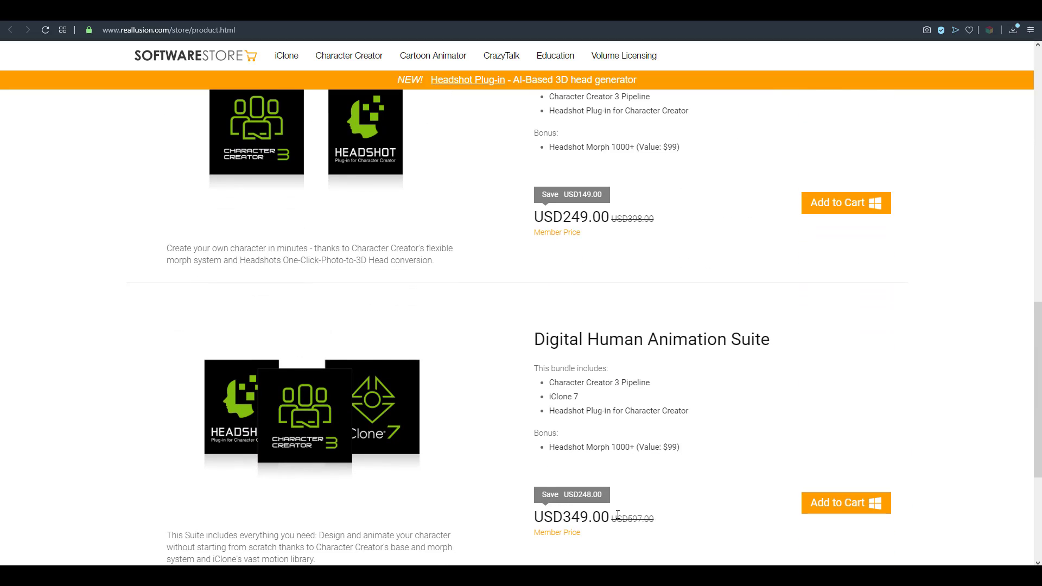
{"action": "scroll", "coordinate": [688, 447], "scroll_direction": "down", "scroll_amount": 4}
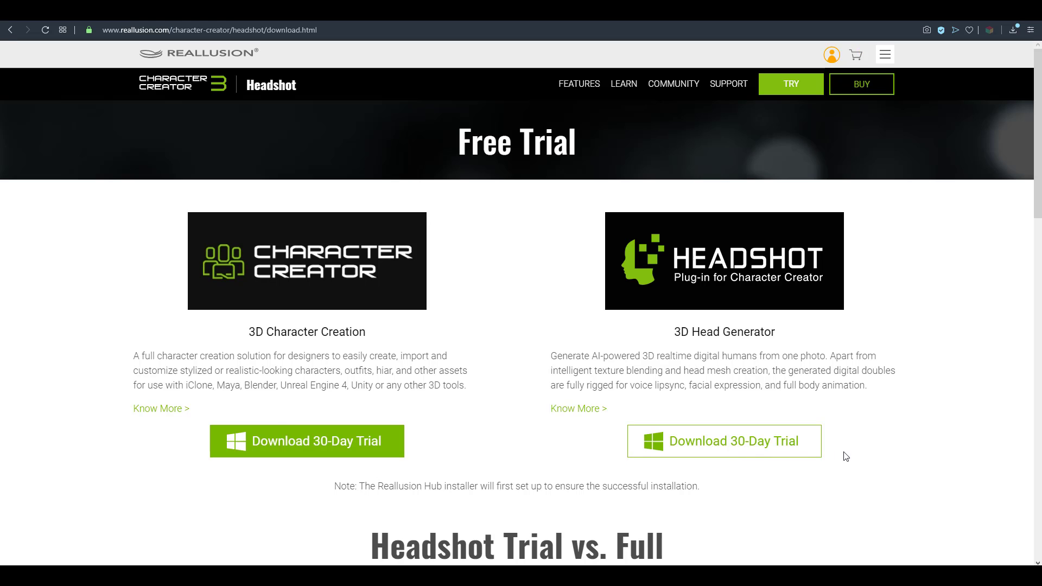
Step: Examine the Trial vs. Full comparison, its trial time limitation and the system requirements on the Headshot free trial page
{"action": "scroll", "coordinate": [890, 464], "scroll_direction": "down", "scroll_amount": 2}
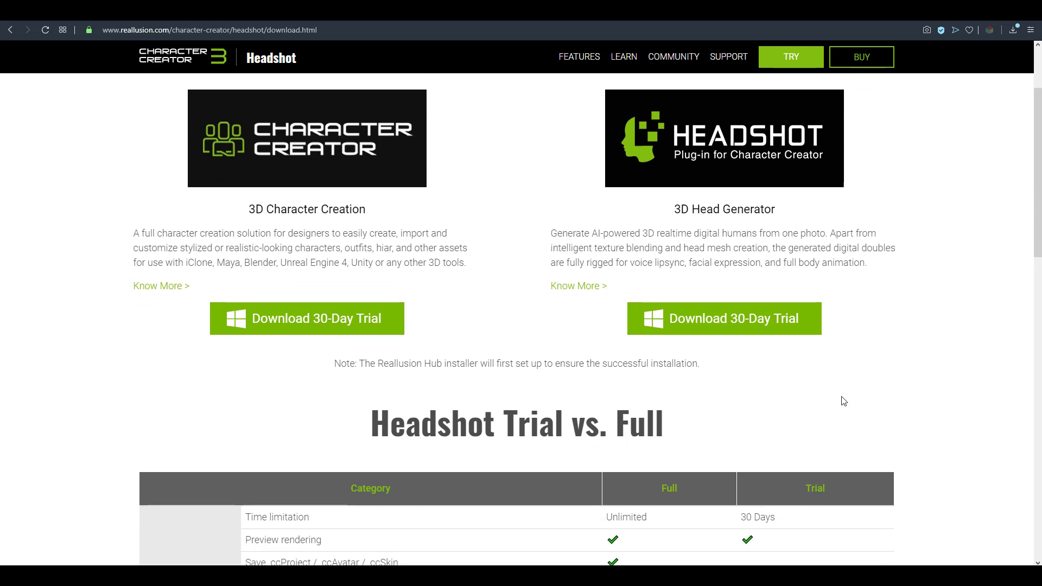
{"action": "scroll", "coordinate": [842, 400], "scroll_direction": "down", "scroll_amount": 4}
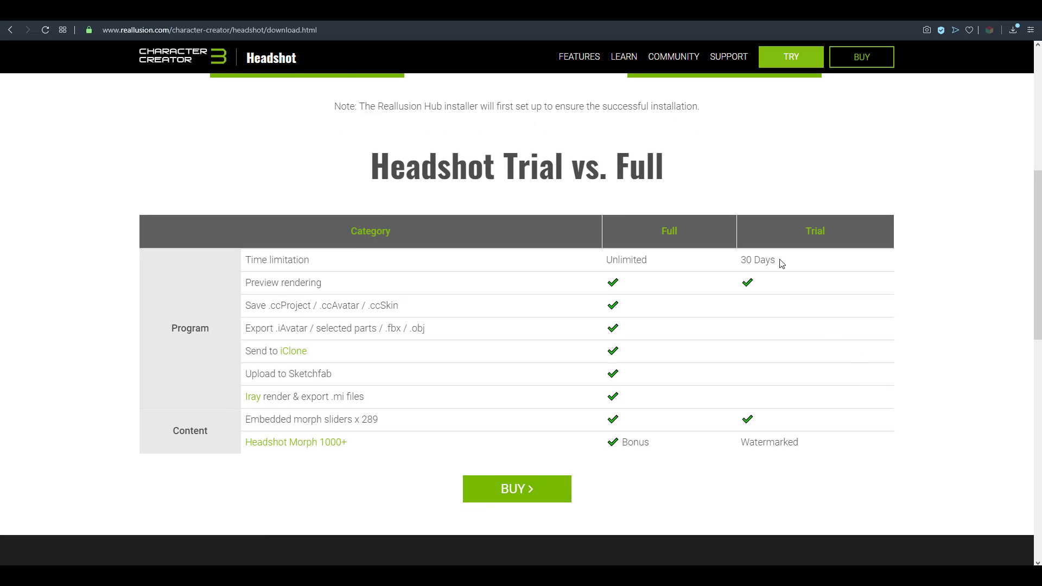
{"action": "left_click_drag", "start_coordinate": [781, 263], "coordinate": [740, 261]}
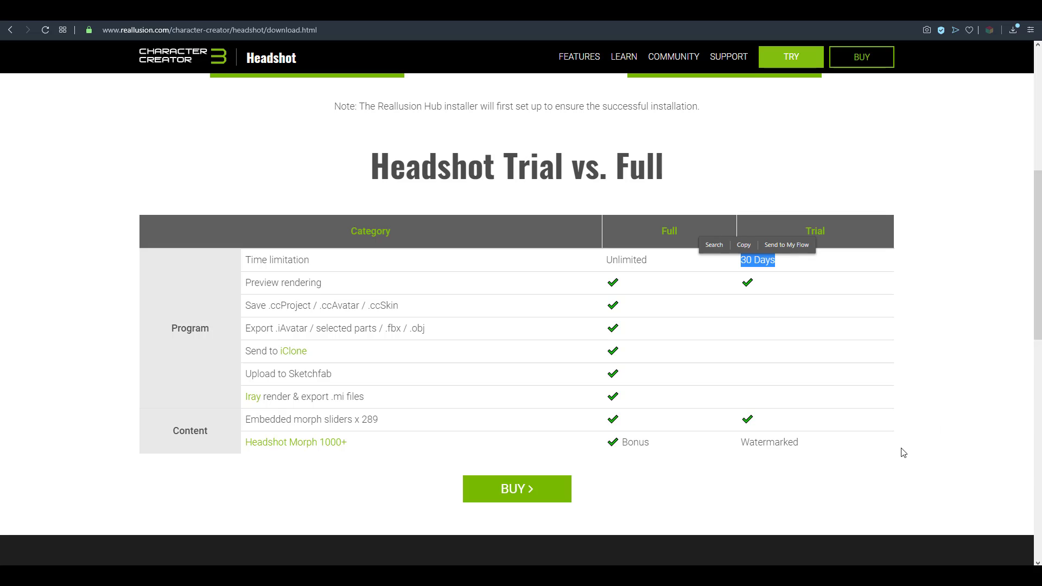
{"action": "scroll", "coordinate": [890, 450], "scroll_direction": "down", "scroll_amount": 2}
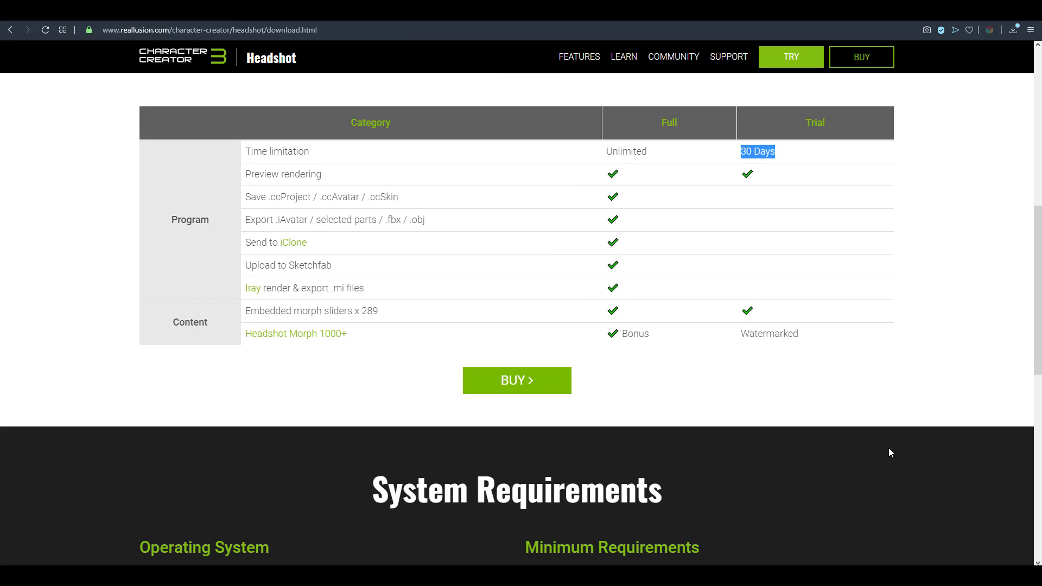
{"action": "scroll", "coordinate": [890, 450], "scroll_direction": "down", "scroll_amount": 4}
{"action": "scroll", "coordinate": [890, 446], "scroll_direction": "down", "scroll_amount": 4}
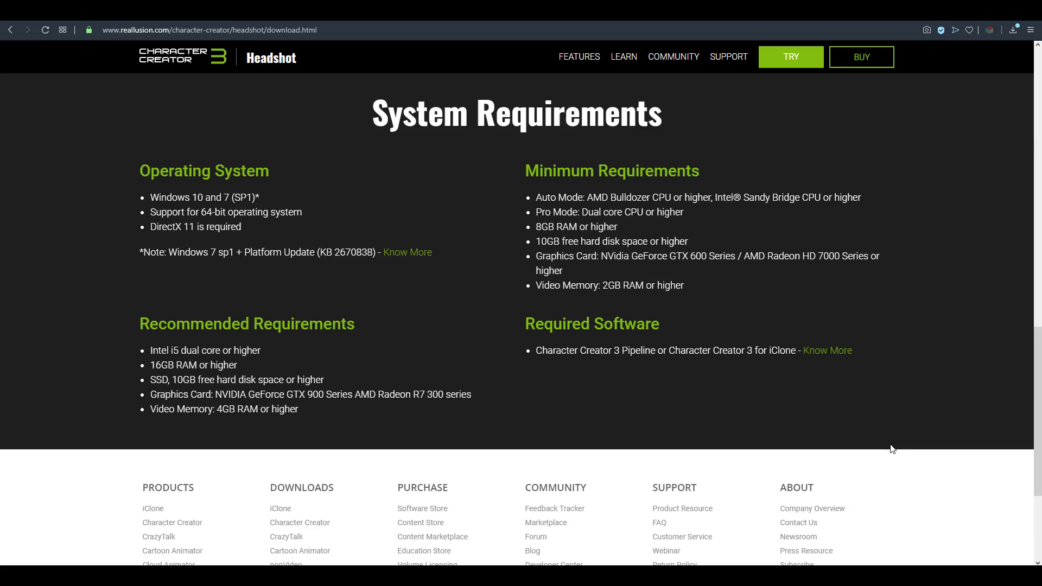
{"action": "scroll", "coordinate": [891, 445], "scroll_direction": "up", "scroll_amount": 2}
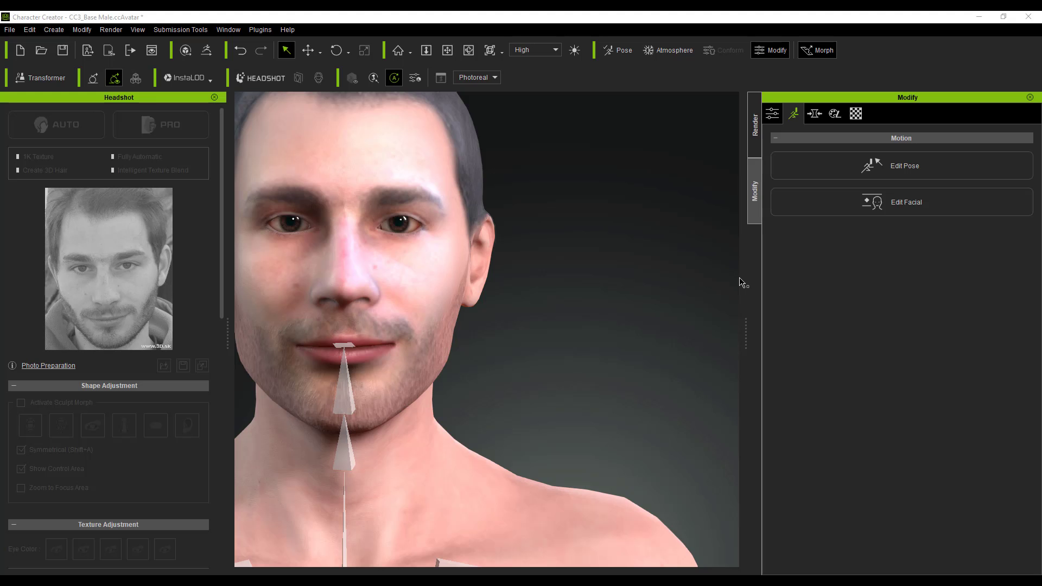
Step: Switch to Character Creator, bring up the expression presets for the bare-chested character and apply Sad_3 from the 02-Sad style
{"action": "left_click", "coordinate": [901, 202]}
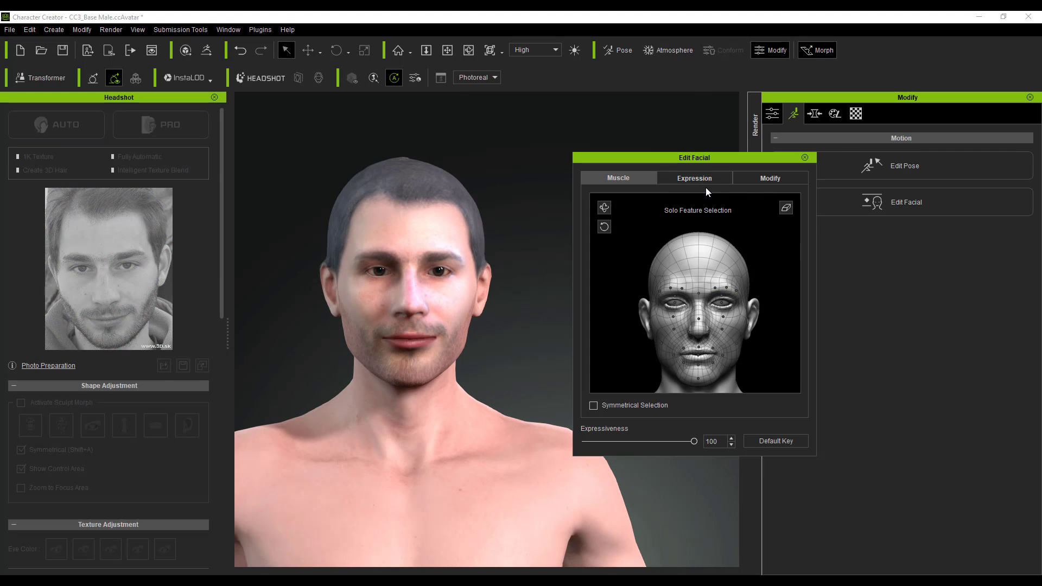
{"action": "left_click", "coordinate": [896, 177]}
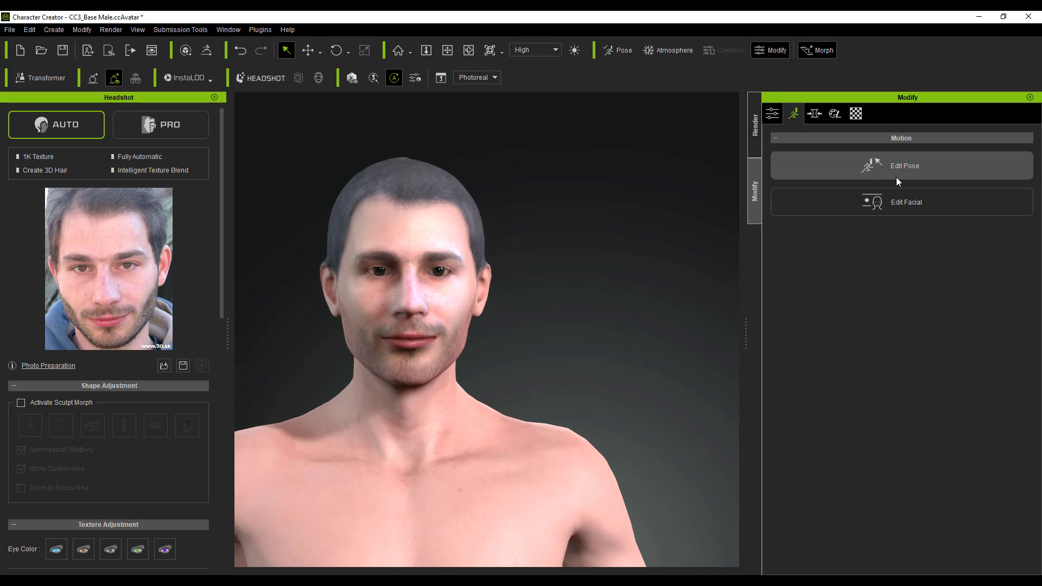
{"action": "left_click", "coordinate": [853, 196]}
{"action": "left_click", "coordinate": [711, 201]}
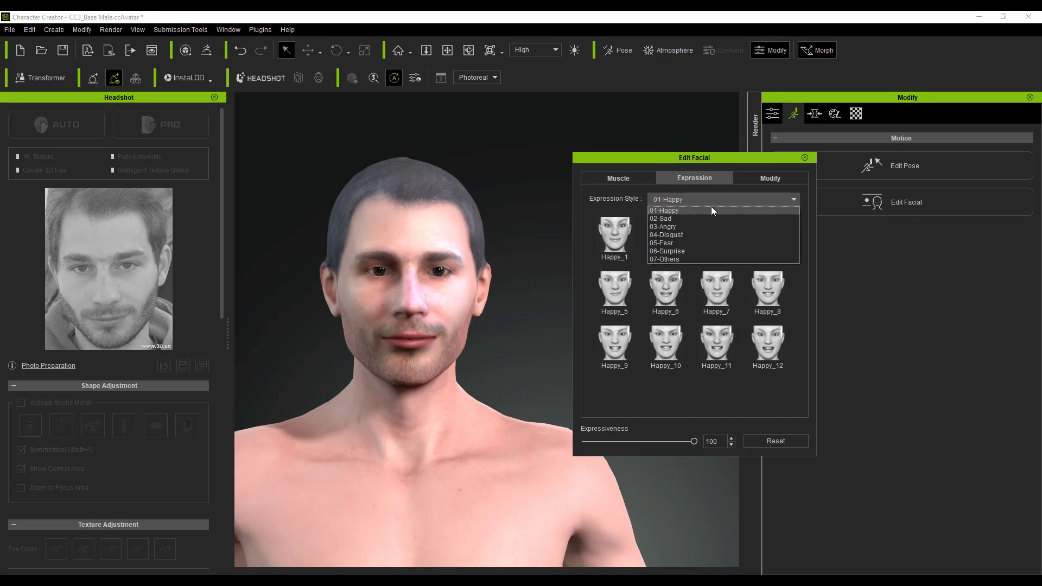
{"action": "left_click", "coordinate": [681, 219]}
{"action": "left_click", "coordinate": [713, 235]}
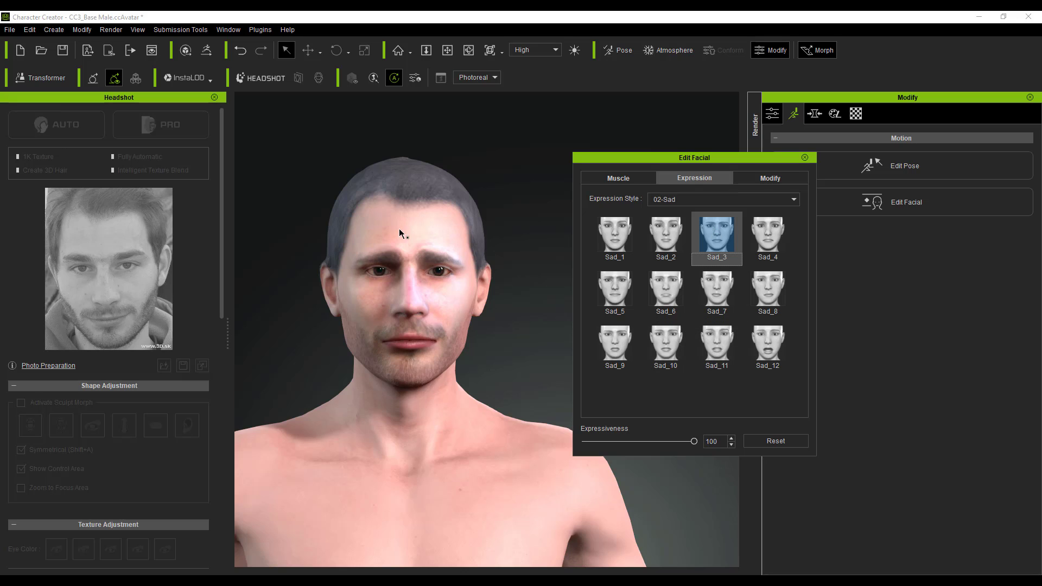
Step: Switch to the 01-Happy style and try several of its presets on the face, including Happy_9
{"action": "left_click", "coordinate": [714, 201]}
{"action": "left_click", "coordinate": [700, 210]}
{"action": "left_click", "coordinate": [669, 284]}
{"action": "left_click", "coordinate": [622, 337]}
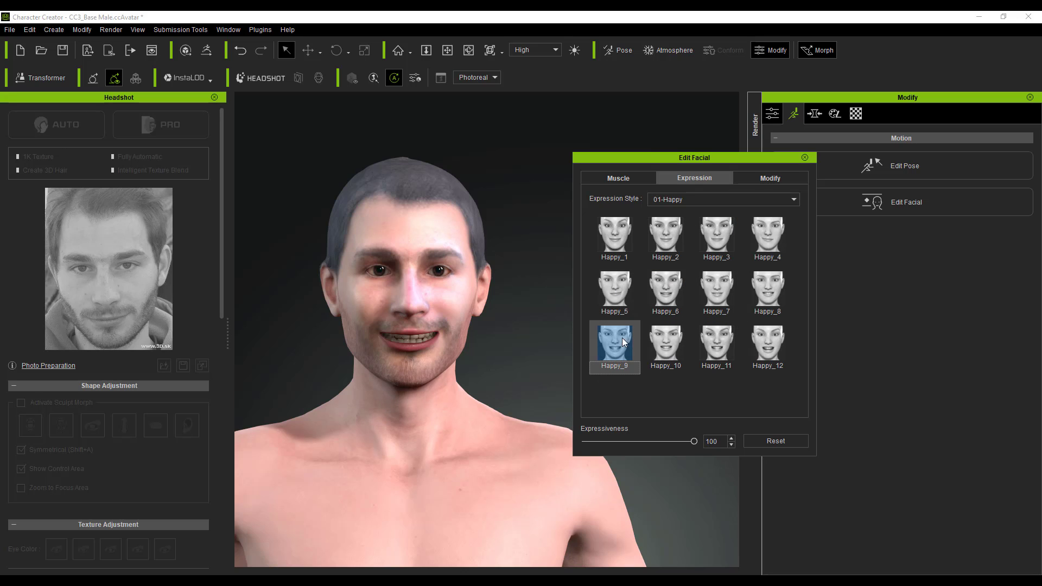
{"action": "left_click", "coordinate": [610, 245]}
{"action": "left_click", "coordinate": [665, 235]}
Step: Choose the 06-Surprise style and try the Surprise_5 and Surprise_8 expressions on the face
{"action": "left_click", "coordinate": [706, 200]}
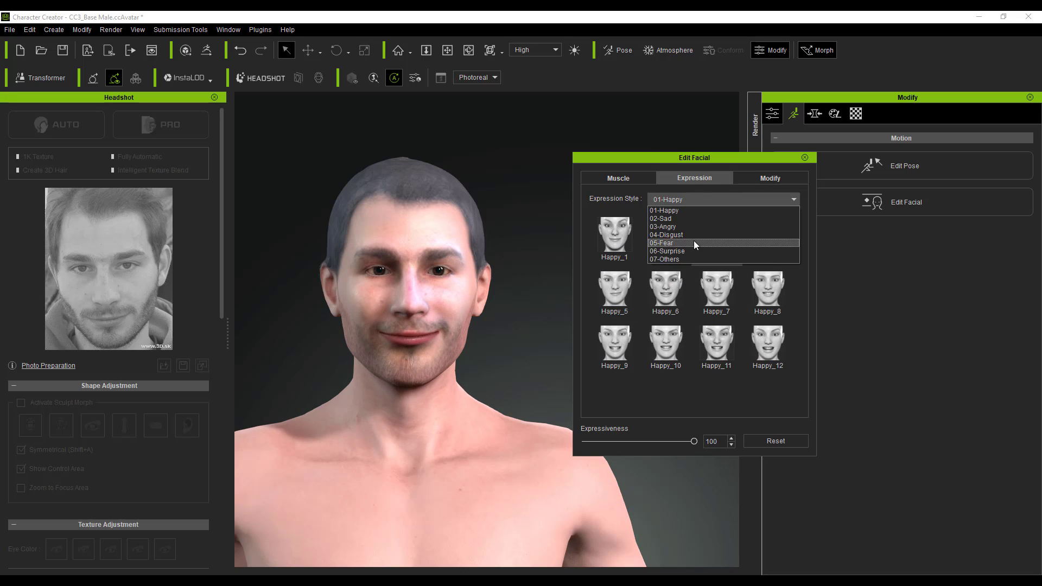
{"action": "left_click", "coordinate": [676, 251]}
{"action": "left_click", "coordinate": [615, 288]}
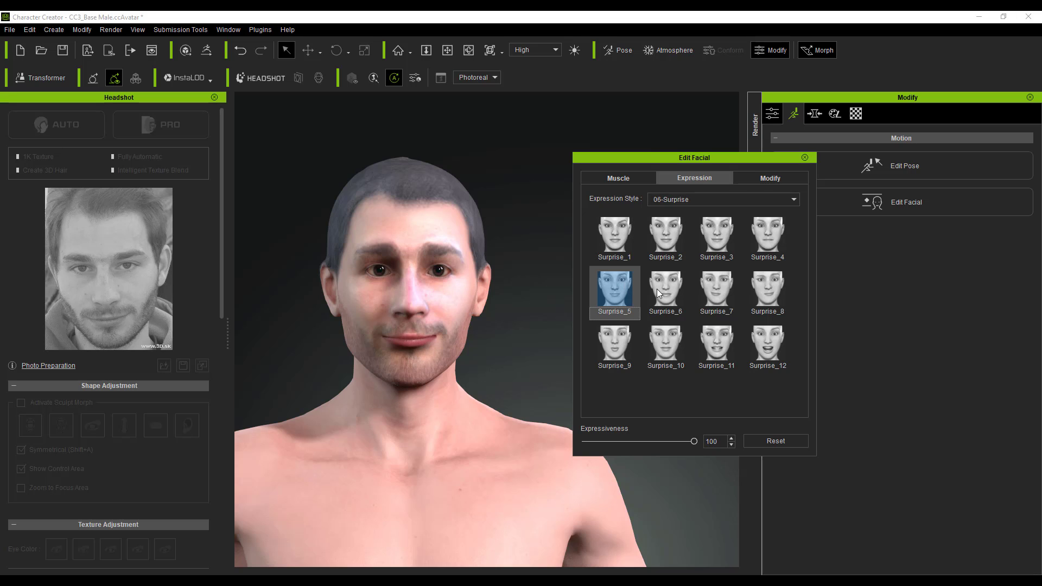
{"action": "left_click", "coordinate": [768, 288]}
Step: Choose the 07-Others style and try the All_2 and Suck_1 expressions on the face
{"action": "left_click", "coordinate": [771, 201]}
{"action": "left_click", "coordinate": [683, 255]}
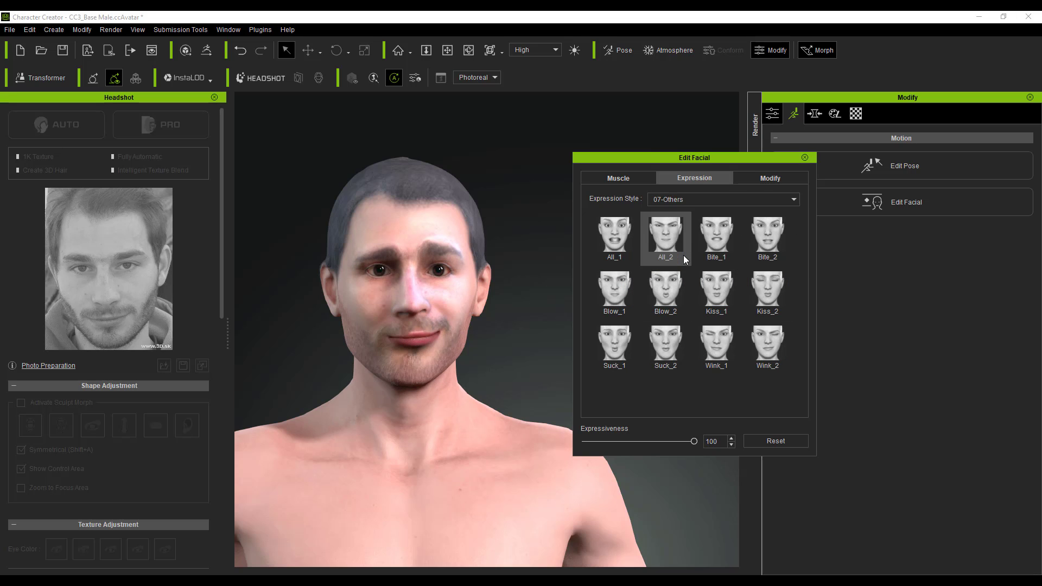
{"action": "left_click", "coordinate": [672, 246]}
{"action": "left_click", "coordinate": [614, 343]}
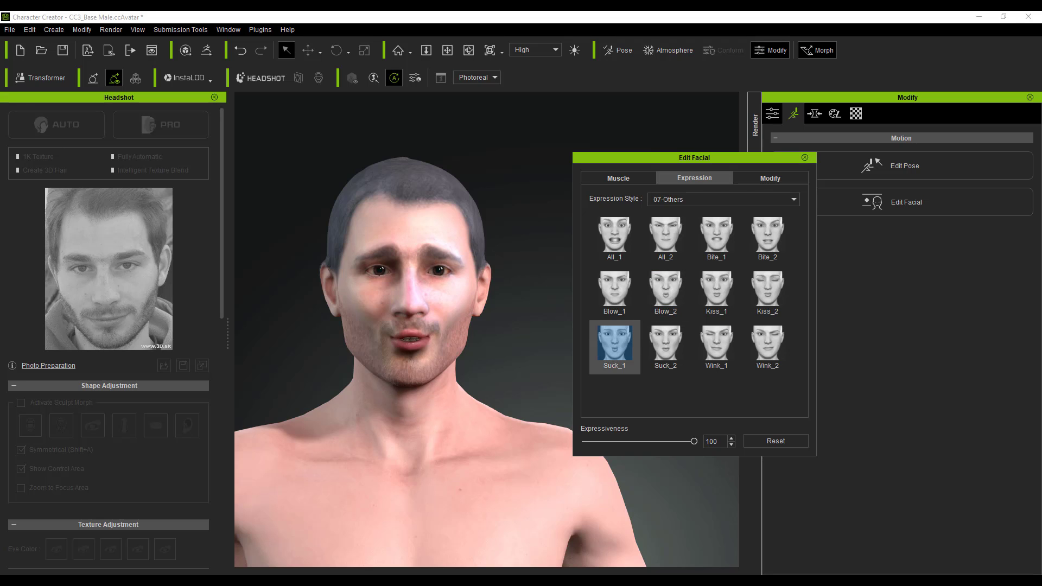
Step: Choose the 04-Disgust style and try the Disgust_2, Disgust_5, Disgust_9 and Disgust_1 expressions
{"action": "left_click", "coordinate": [716, 199]}
{"action": "left_click", "coordinate": [674, 228]}
{"action": "left_click", "coordinate": [667, 239]}
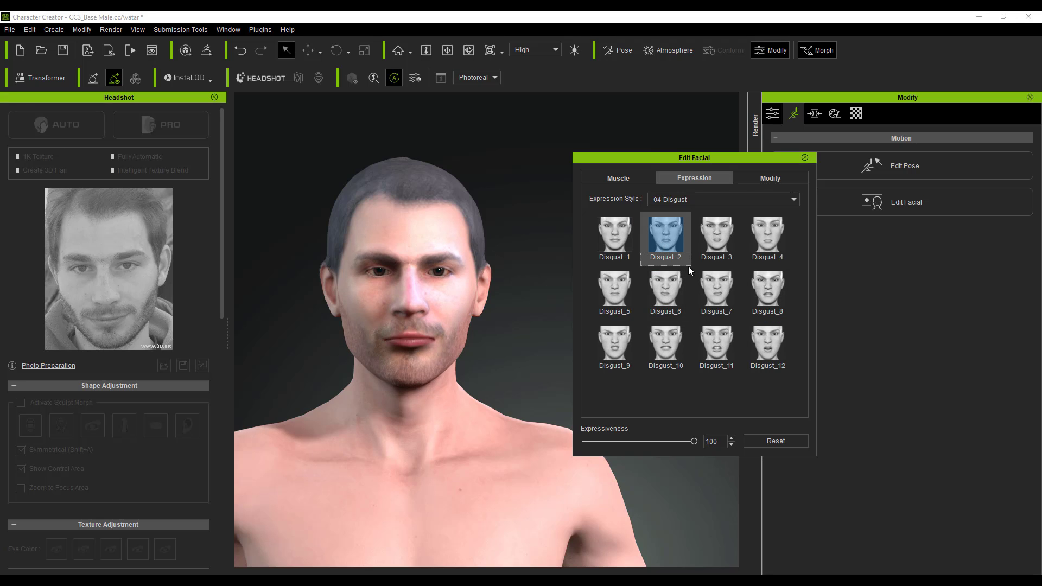
{"action": "left_click", "coordinate": [623, 274]}
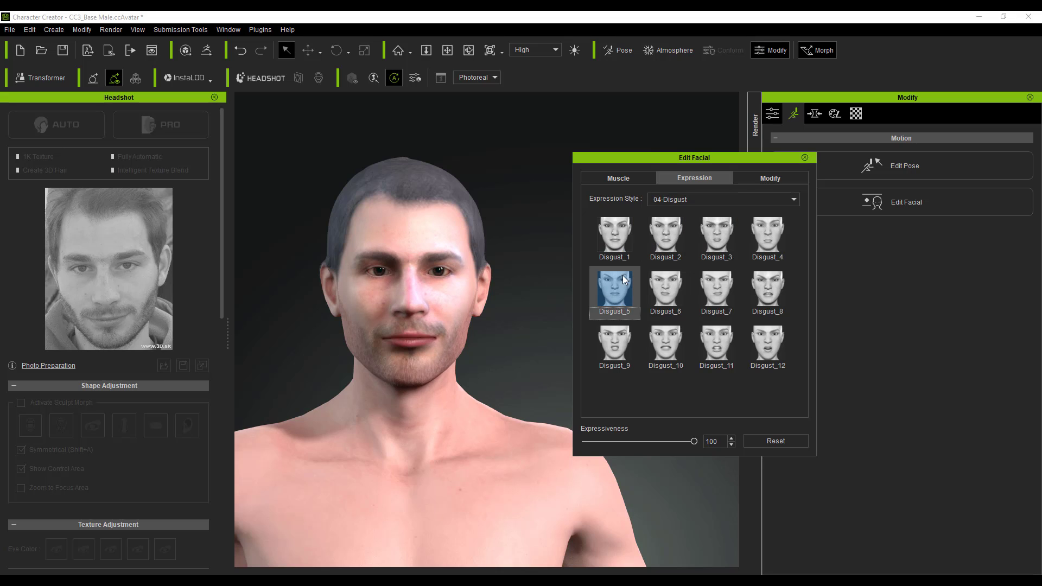
{"action": "left_click", "coordinate": [618, 345]}
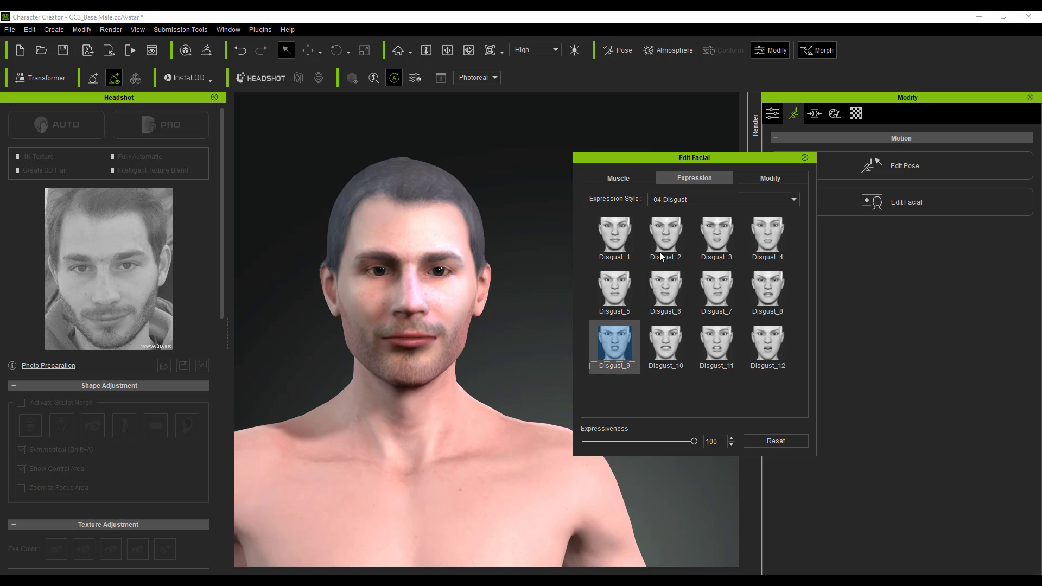
{"action": "left_click", "coordinate": [613, 239]}
Step: Apply the Happy_1 expression from the 01-Happy style at an expressiveness of 100 and finish facial editing
{"action": "left_click", "coordinate": [675, 199]}
{"action": "left_click", "coordinate": [675, 210]}
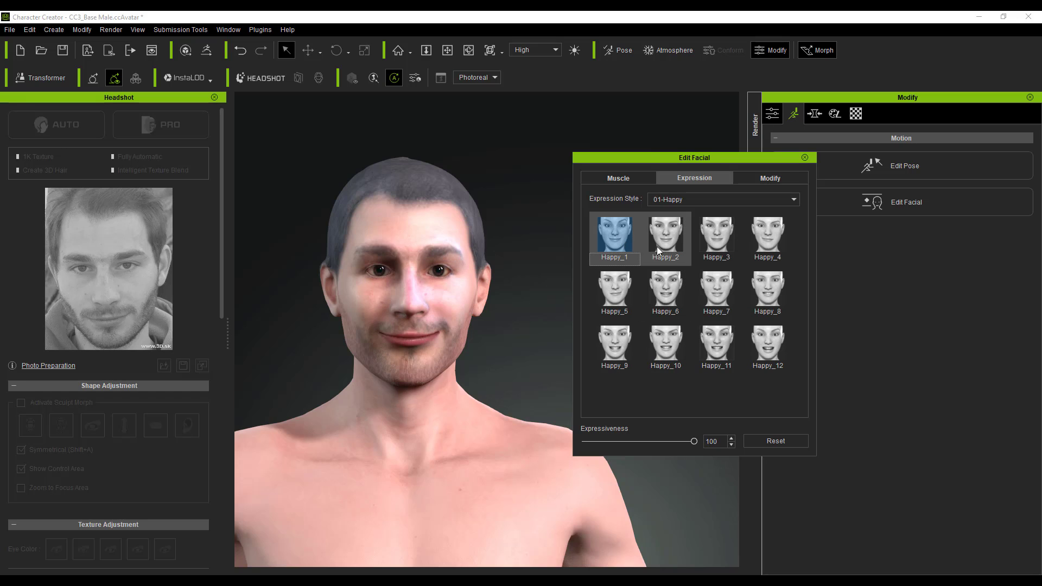
{"action": "mouse_move", "coordinate": [694, 441]}
{"action": "left_mouse_down"}
{"action": "mouse_move", "coordinate": [663, 441]}
{"action": "mouse_move", "coordinate": [706, 441]}
{"action": "left_mouse_up"}
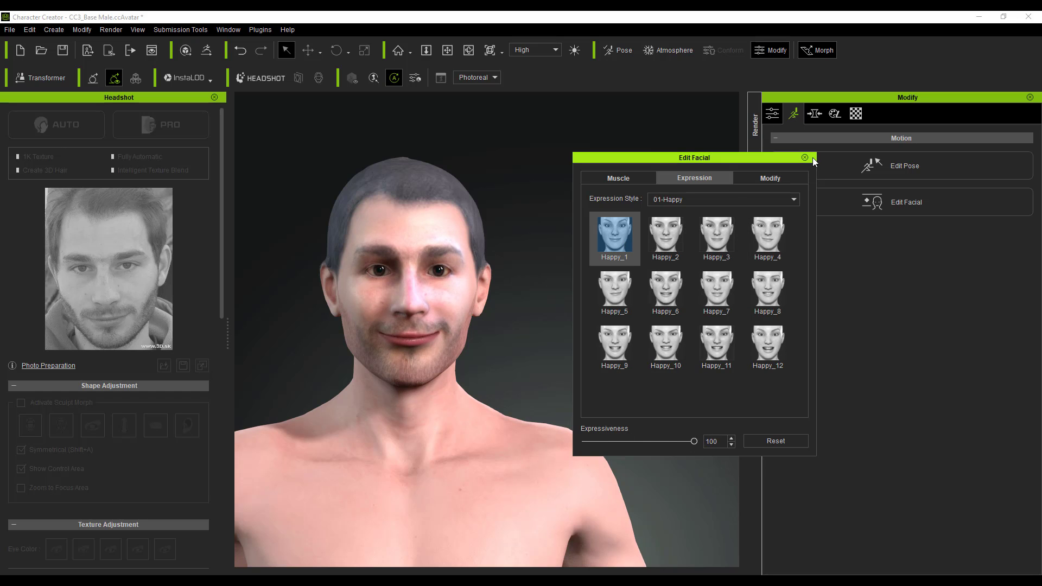
{"action": "left_click", "coordinate": [805, 157]}
Step: Start pose editing with Full Body keying, select the left hand bone and raise the hand toward the front of the body
{"action": "left_click", "coordinate": [868, 168]}
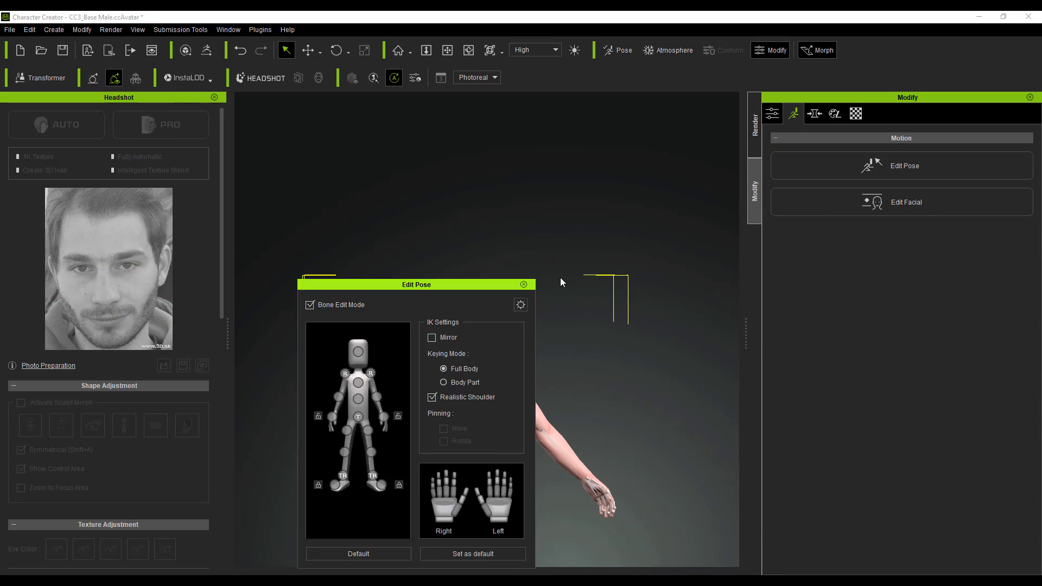
{"action": "left_click", "coordinate": [770, 318]}
{"action": "right_click_drag", "start_coordinate": [603, 454], "coordinate": [721, 550]}
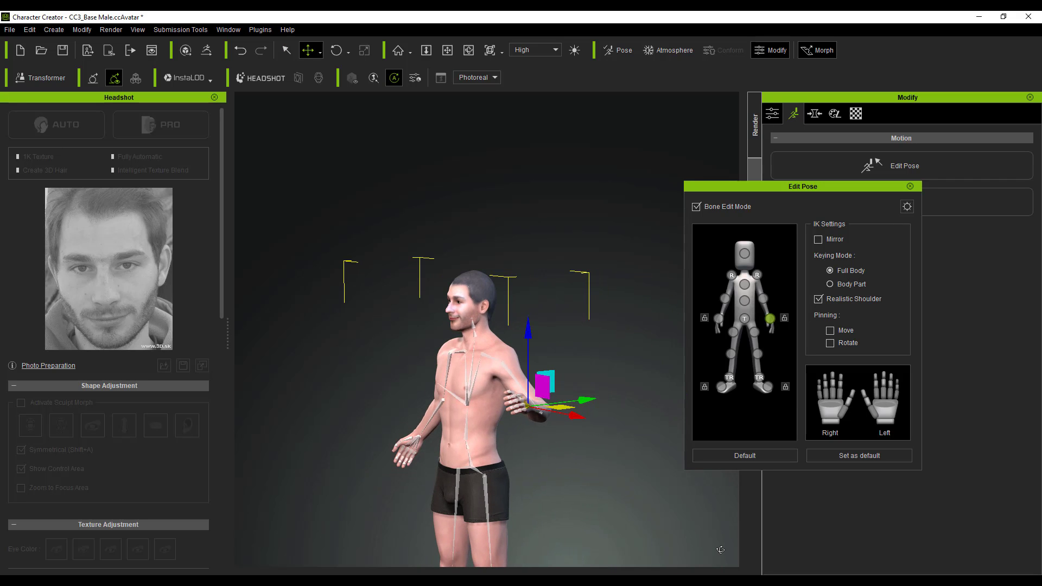